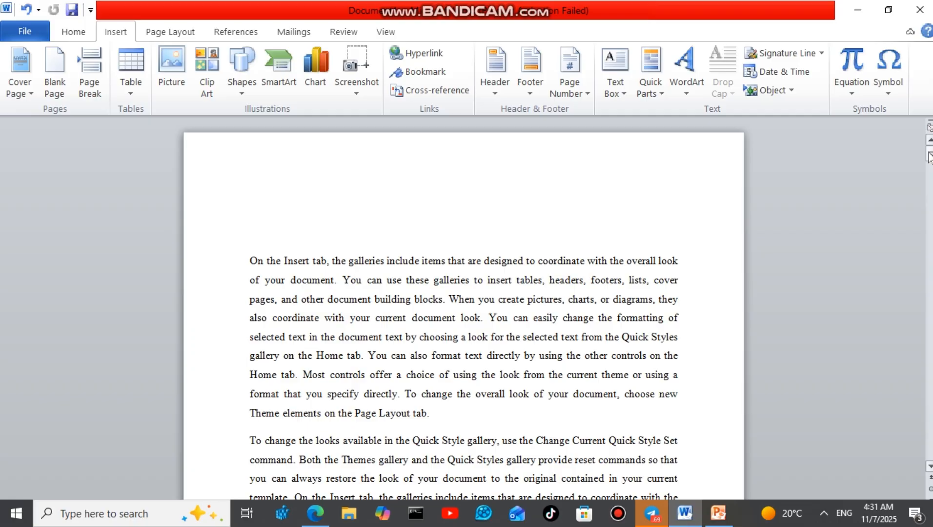
# - Add an empty paragraph on the second page after the paragraph ending "with the overall look of your document."
pyautogui.click(334, 315)
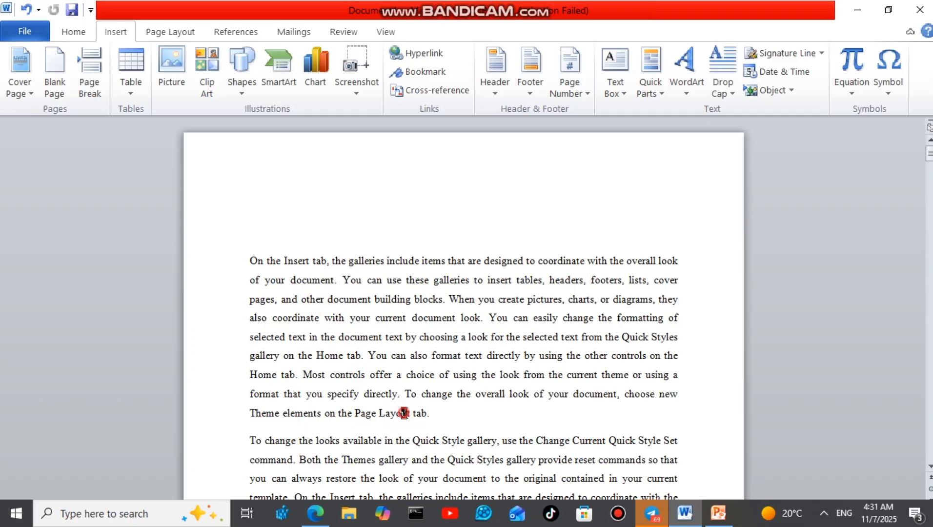
pyautogui.click(428, 412)
pyautogui.press('Down')
pyautogui.press('Down')
pyautogui.press('Down')
pyautogui.press('Down')
pyautogui.press('Down')
pyautogui.press('Down')
pyautogui.press('Down')
pyautogui.press('Down')
pyautogui.press('Down')
pyautogui.press('Down')
pyautogui.press('Down')
pyautogui.press('Down')
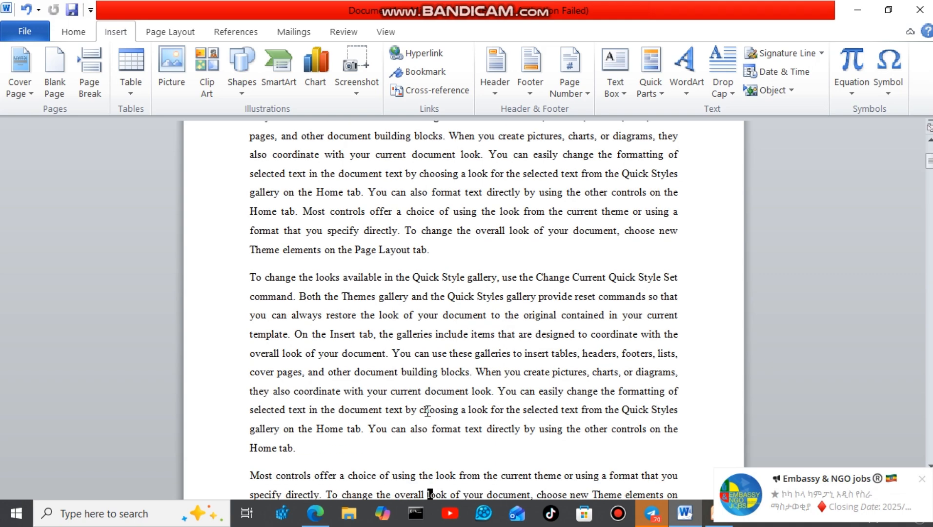
pyautogui.press('Down')
pyautogui.press('Down')
pyautogui.press('Down')
pyautogui.press('Down')
pyautogui.press('Down')
pyautogui.press('Down')
pyautogui.press('Down')
pyautogui.press('Down')
pyautogui.press('Down')
pyautogui.press('Down')
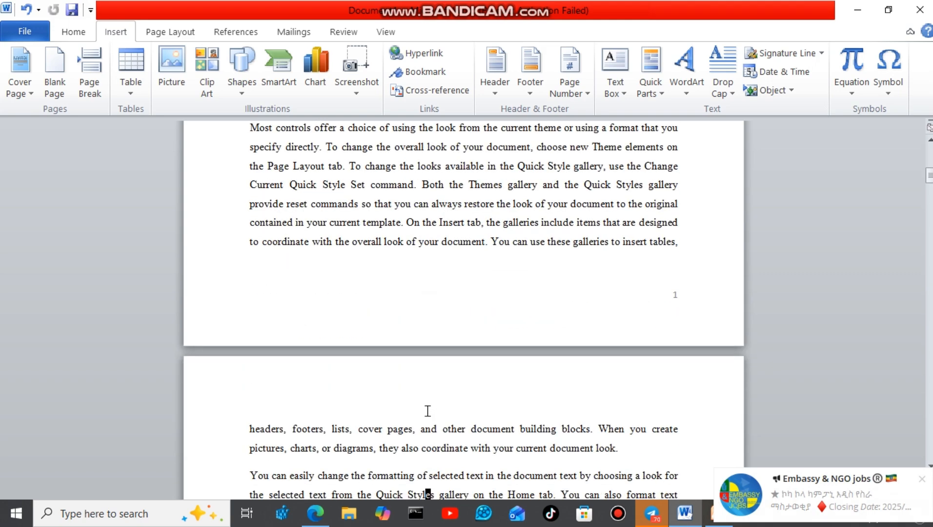
pyautogui.press('Down')
pyautogui.press('Down')
pyautogui.press('Down')
pyautogui.press('Down')
pyautogui.press('Down')
pyautogui.press('Down')
pyautogui.press('Down')
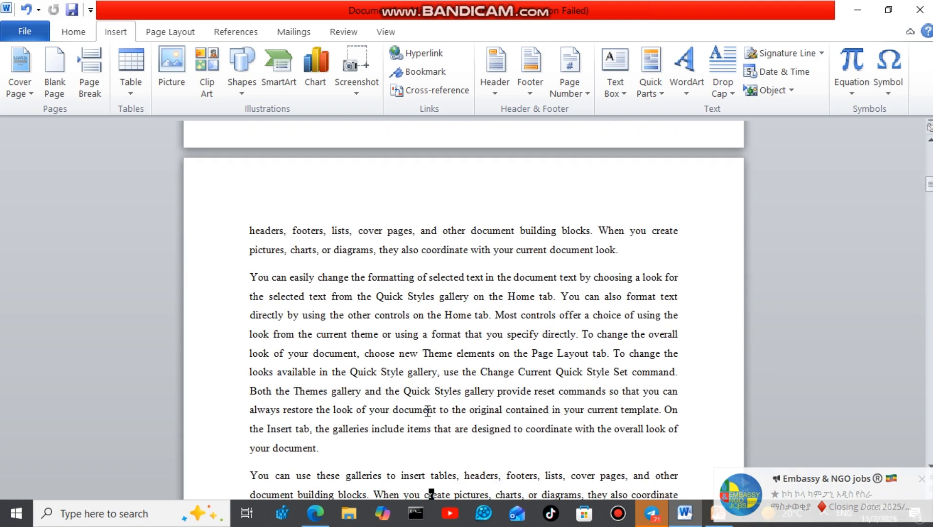
pyautogui.click(320, 447)
pyautogui.hotkey('ctrl', 'Return')
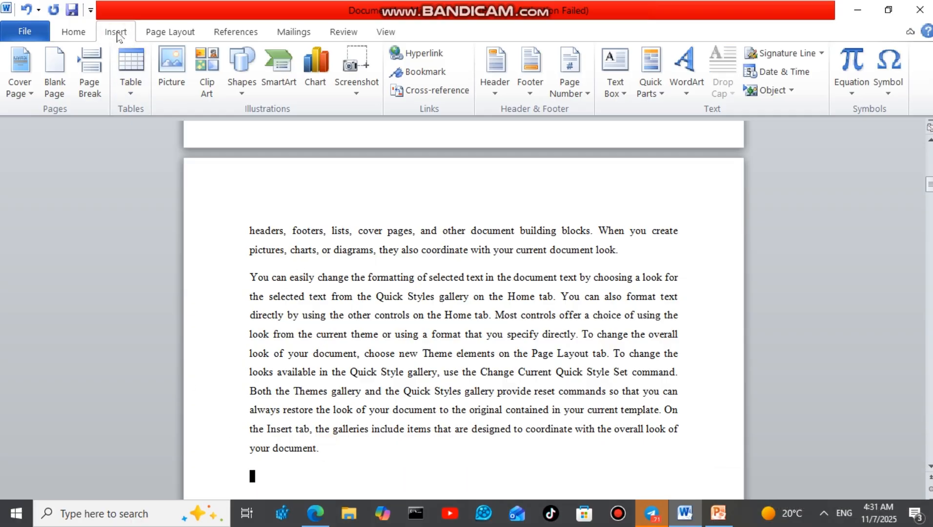
# - Insert the picture "covid 19 one" from the Desktop folder ms word > image sample, and add an empty paragraph below it
pyautogui.click(171, 86)
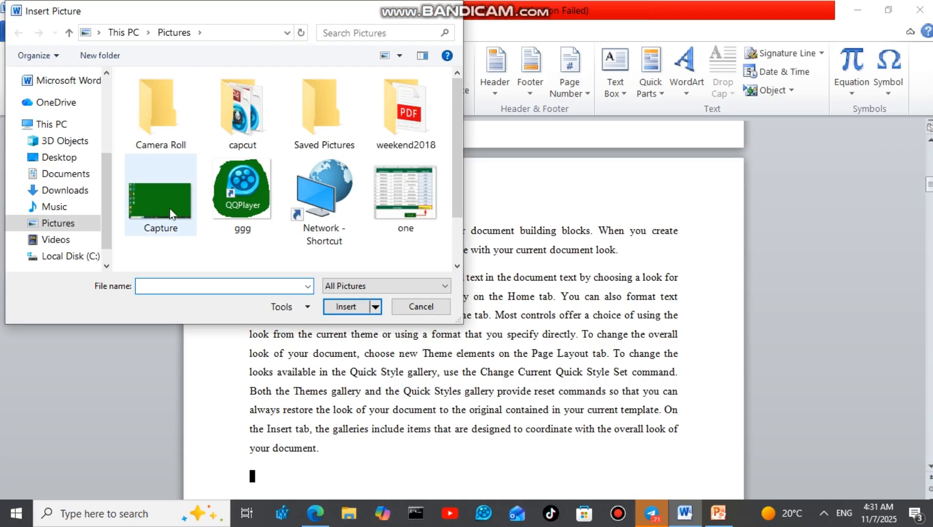
pyautogui.click(68, 158)
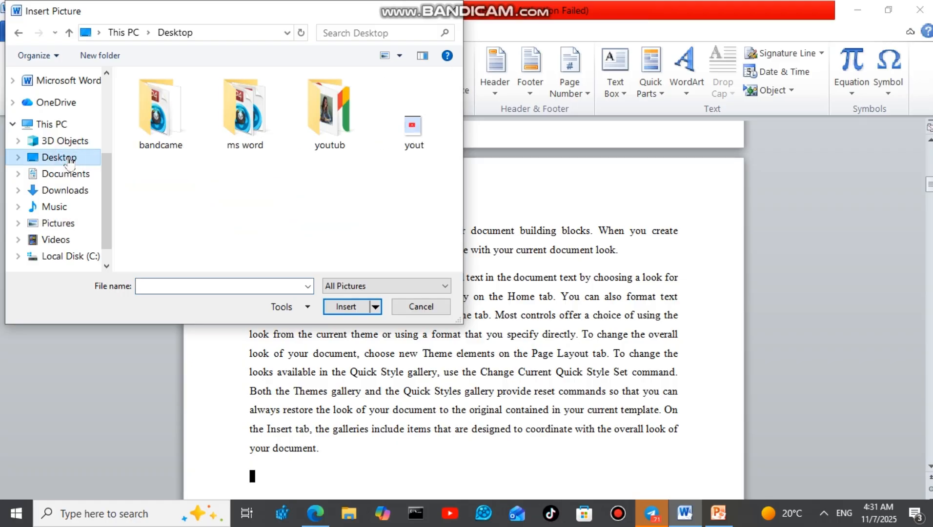
pyautogui.doubleClick(249, 118)
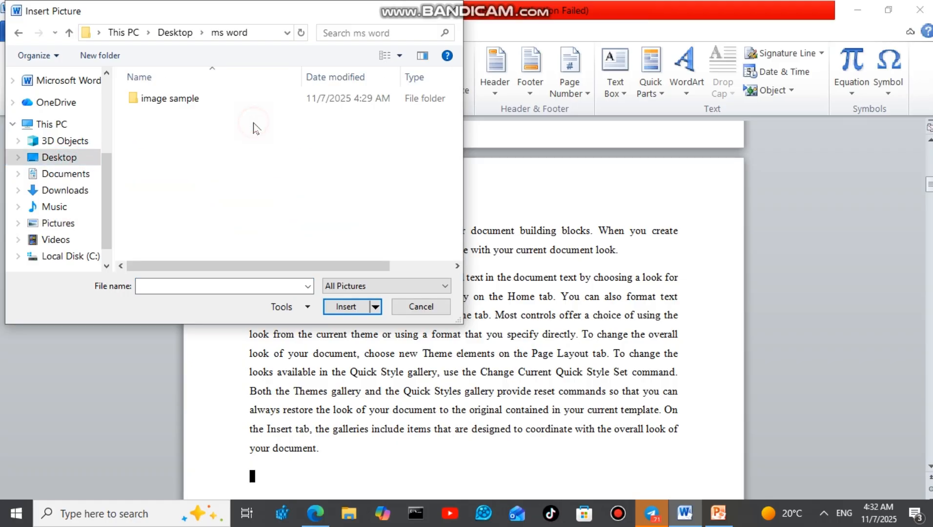
pyautogui.doubleClick(149, 98)
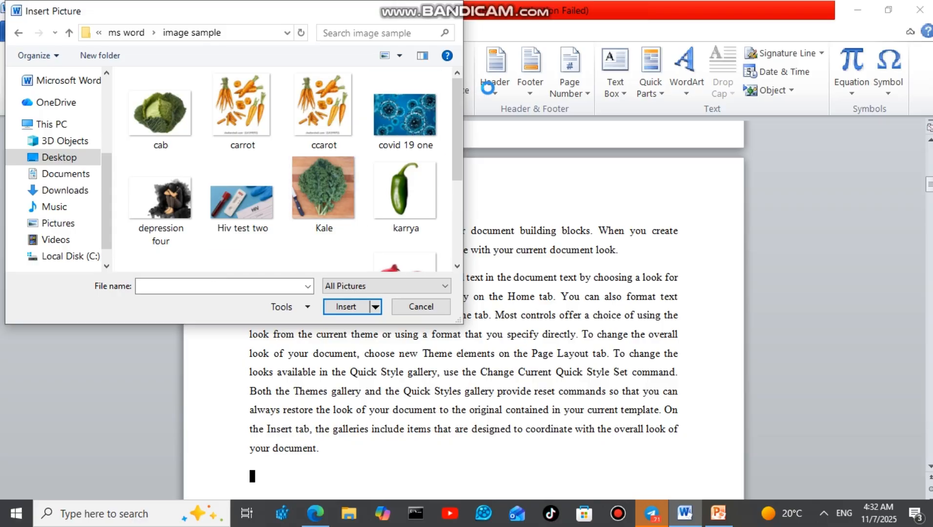
pyautogui.moveTo(452, 132)
pyautogui.mouseDown()
pyautogui.moveTo(456, 150)
pyautogui.moveTo(453, 140)
pyautogui.mouseUp()
pyautogui.click(410, 97)
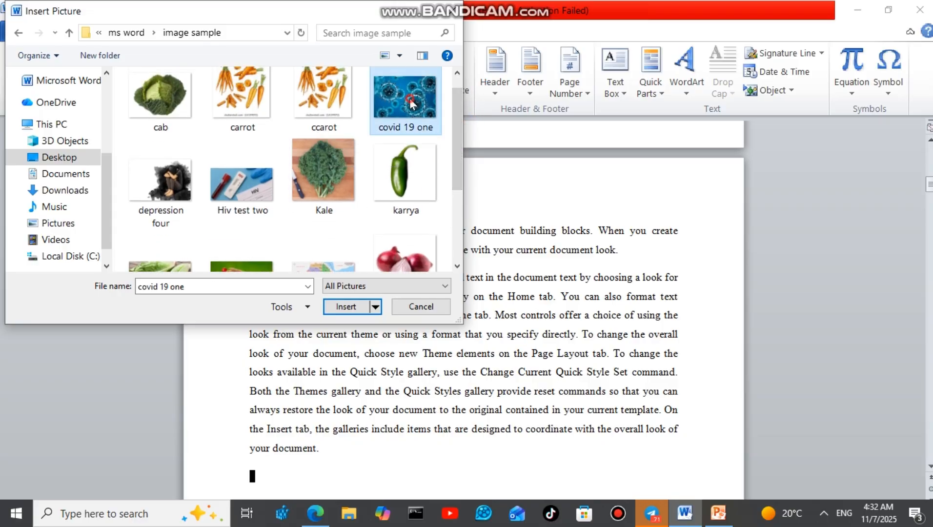
pyautogui.click(346, 307)
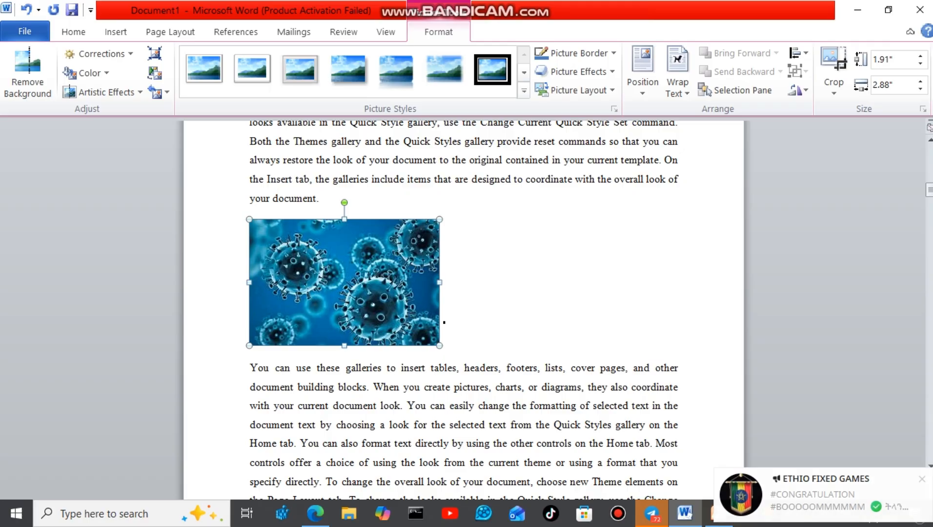
pyautogui.click(455, 324)
pyautogui.press('Return')
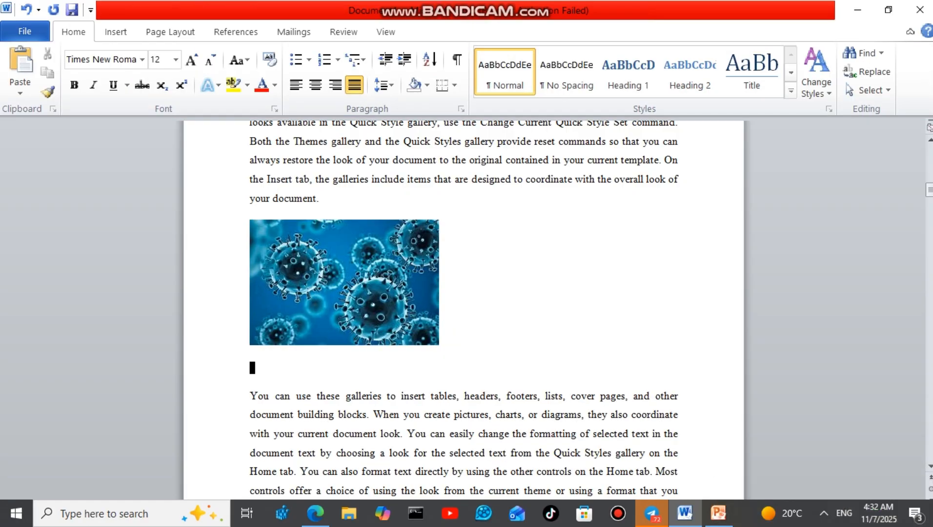
# - Insert the caption "Figure 1 Covid 19" for the virus picture, using the Figure label positioned below the selected item
pyautogui.rightClick(340, 268)
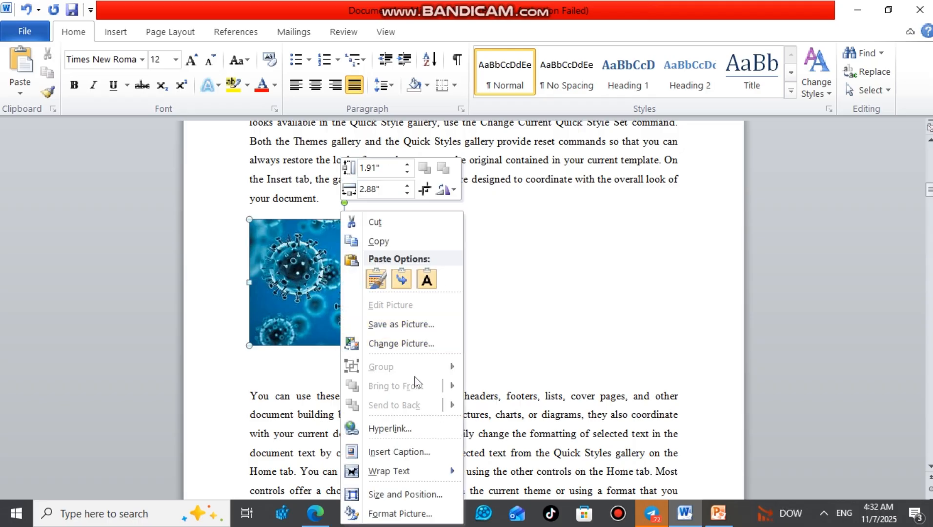
pyautogui.click(399, 452)
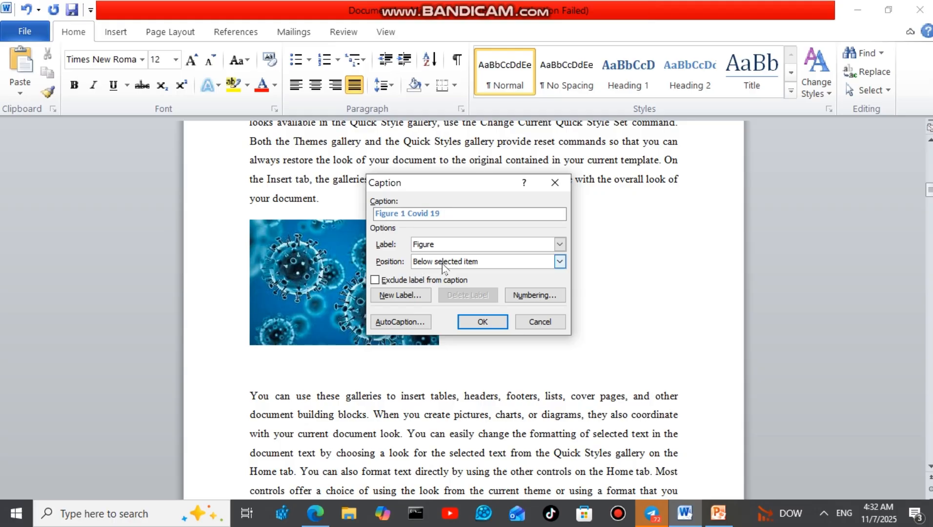
pyautogui.click(559, 262)
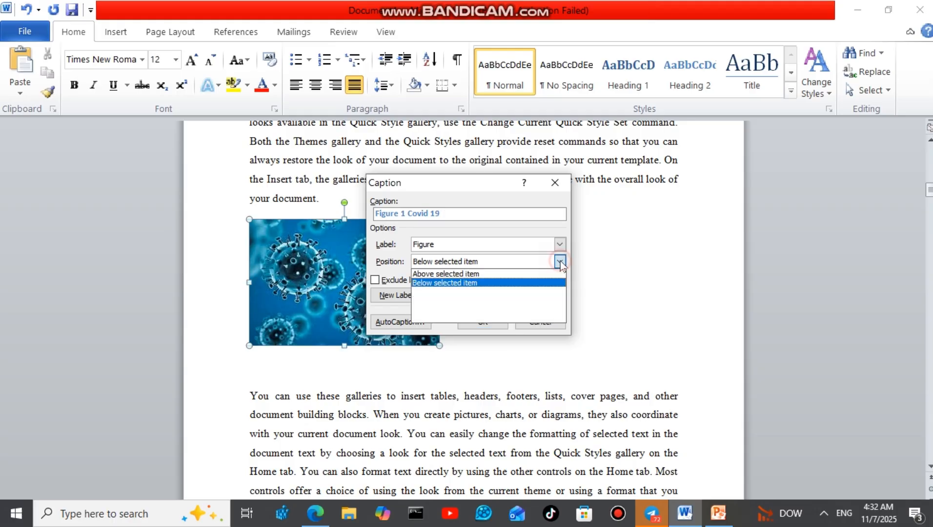
pyautogui.click(473, 283)
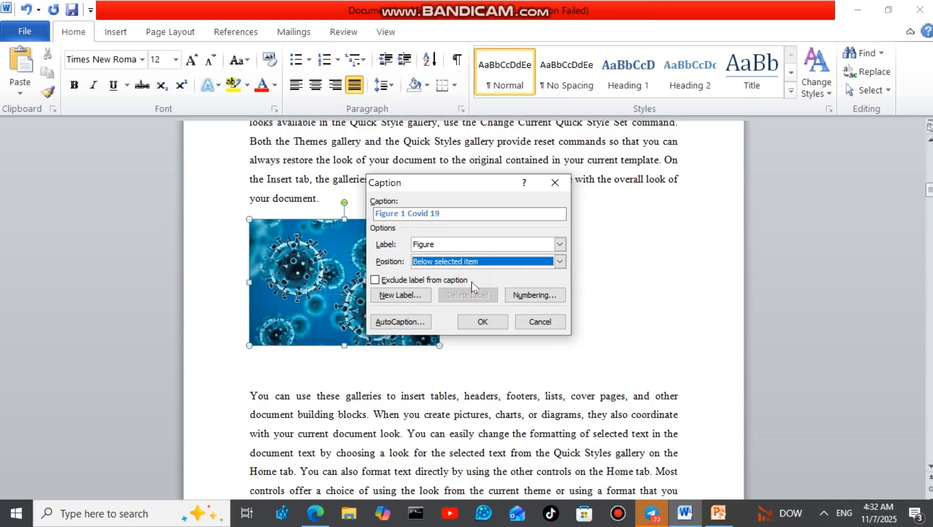
pyautogui.click(482, 323)
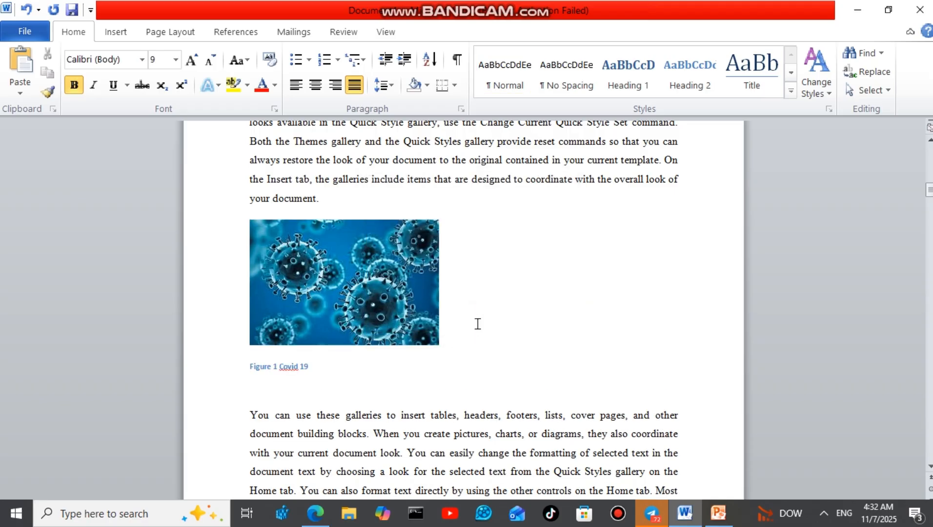
# - Format the "Figure 1 Covid 19" caption in Times New Roman, size 12, with black font colour
pyautogui.moveTo(317, 375); pyautogui.dragTo(254, 377)
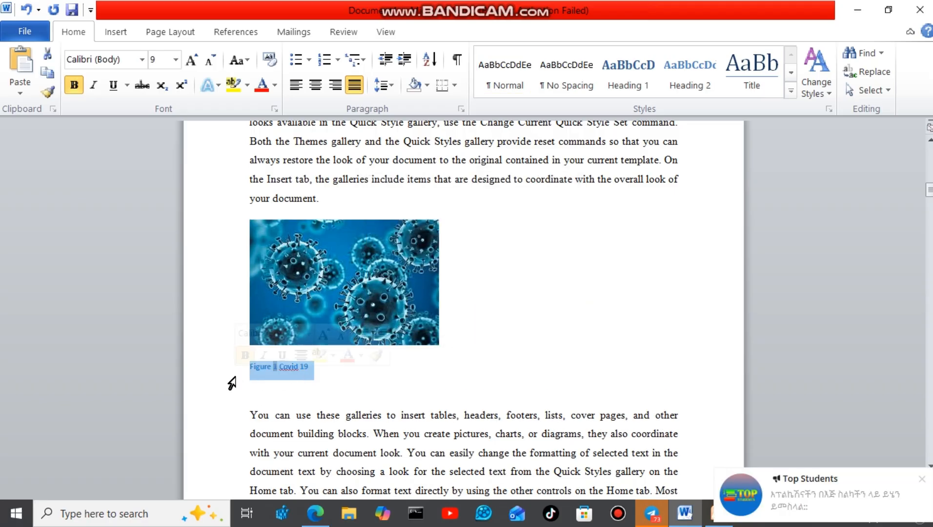
pyautogui.click(142, 60)
pyautogui.click(125, 155)
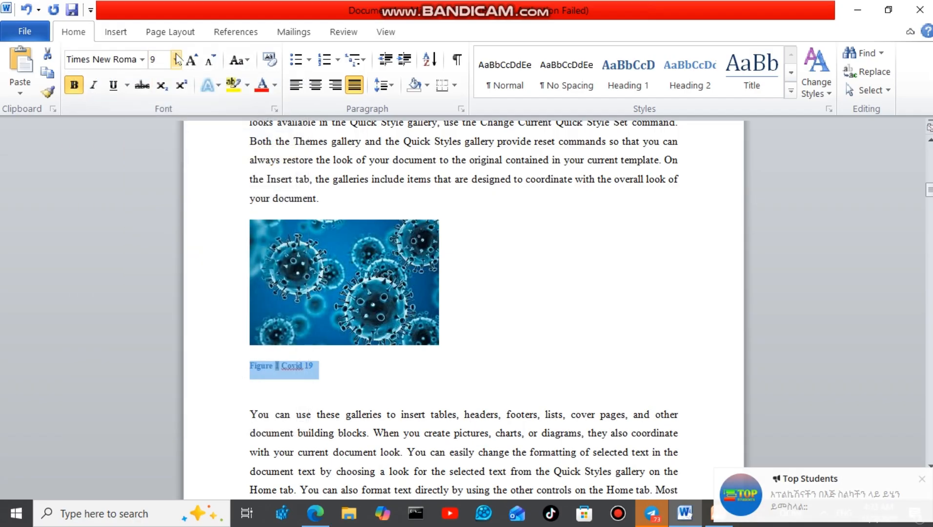
pyautogui.click(175, 59)
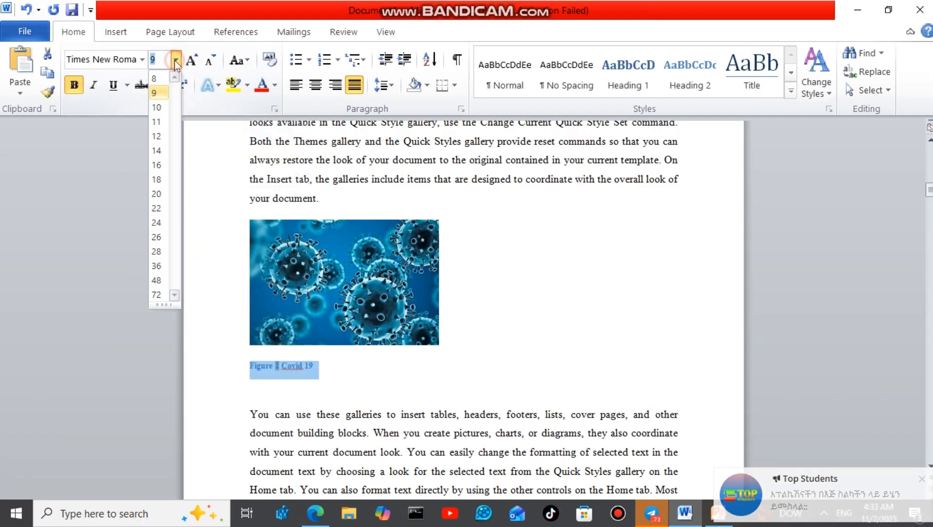
pyautogui.click(165, 139)
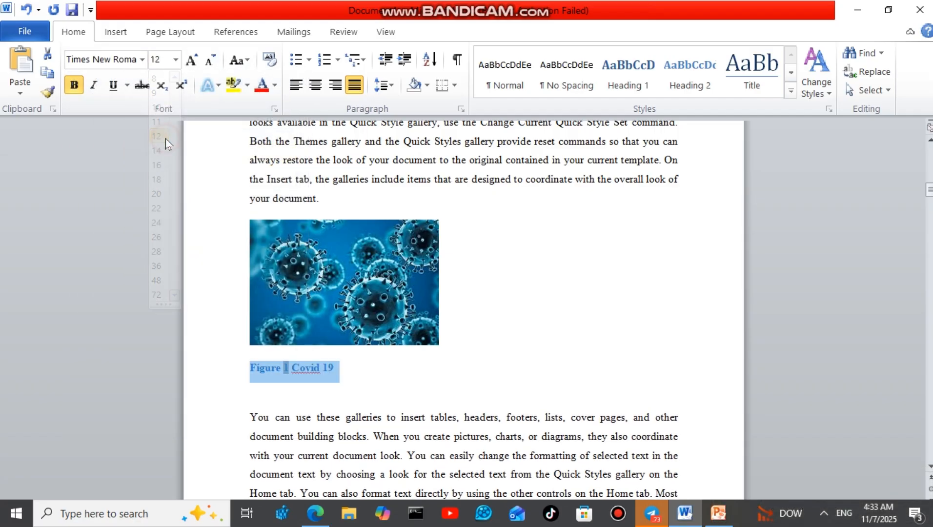
pyautogui.click(275, 86)
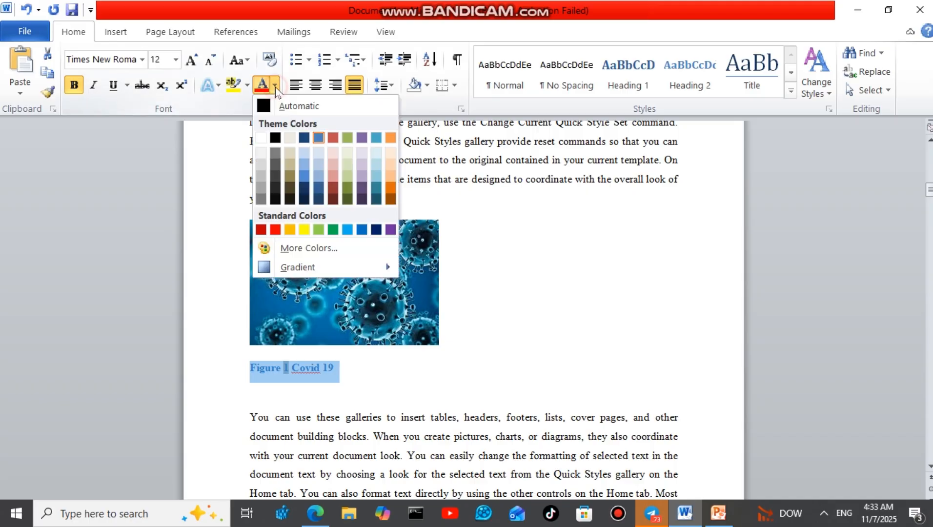
pyautogui.click(276, 139)
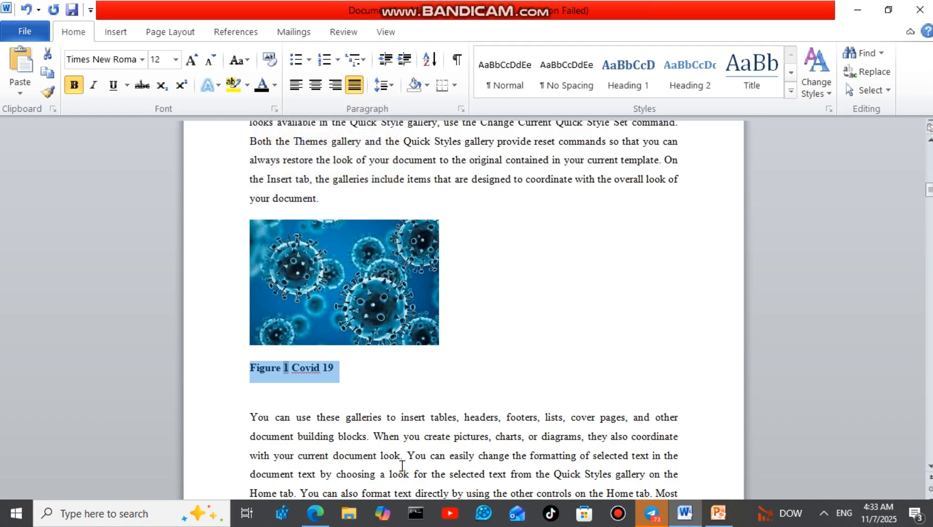
# - Add an empty paragraph after the paragraph further down that ends "from the Quick Styles gallery on the Home tab."
pyautogui.click(418, 438)
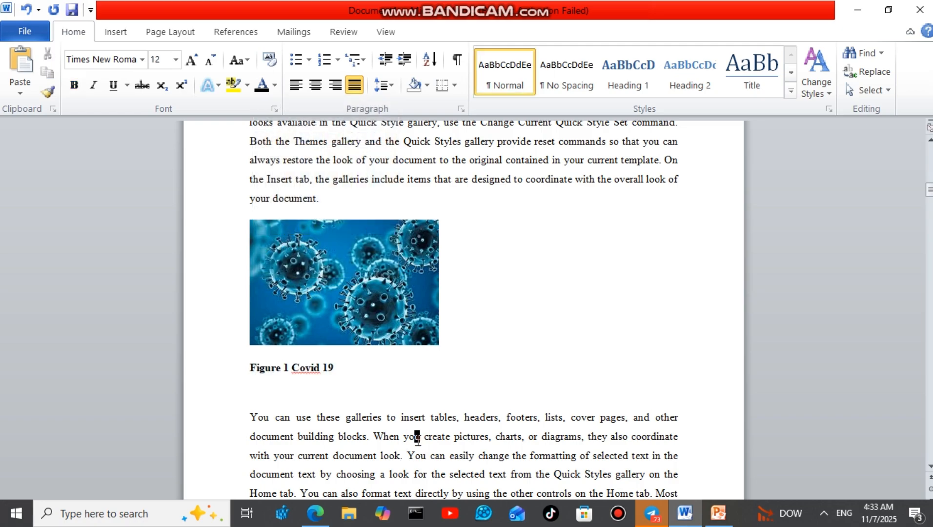
pyautogui.press('Down')
pyautogui.press('Down')
pyautogui.press('Down')
pyautogui.press('Down')
pyautogui.press('Down')
pyautogui.press('Down')
pyautogui.press('Down')
pyautogui.press('Down')
pyautogui.press('Down')
pyautogui.press('Down')
pyautogui.press('Down')
pyautogui.press('Down')
pyautogui.press('Down')
pyautogui.press('Down')
pyautogui.press('Down')
pyautogui.press('Down')
pyautogui.press('Down')
pyautogui.press('Down')
pyautogui.press('Down')
pyautogui.press('Down')
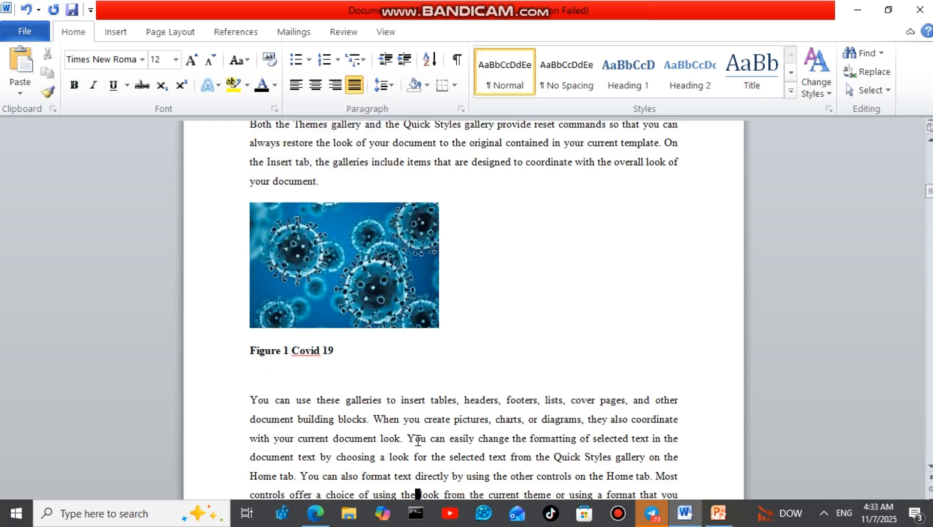
pyautogui.press('Down')
pyautogui.press('Down')
pyautogui.press('Down')
pyautogui.press('Down')
pyautogui.press('Down')
pyautogui.press('Down')
pyautogui.press('Down')
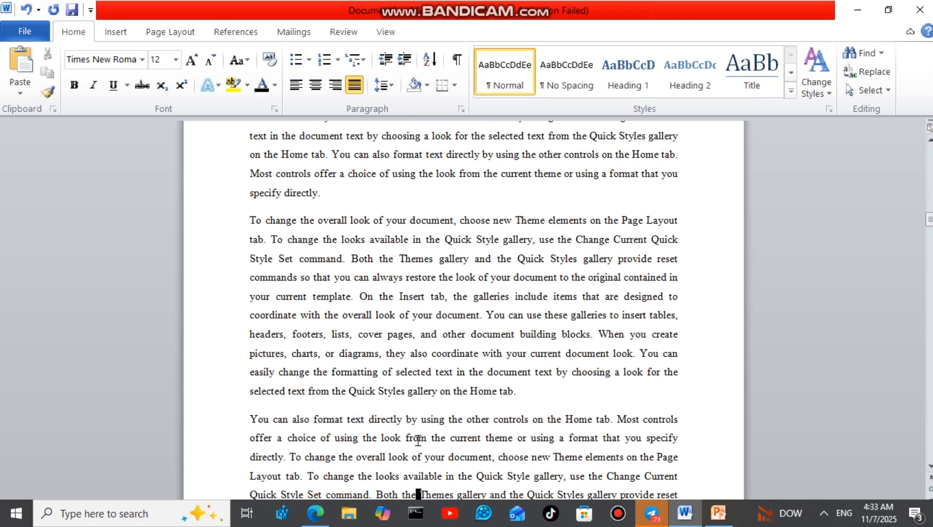
pyautogui.click(538, 353)
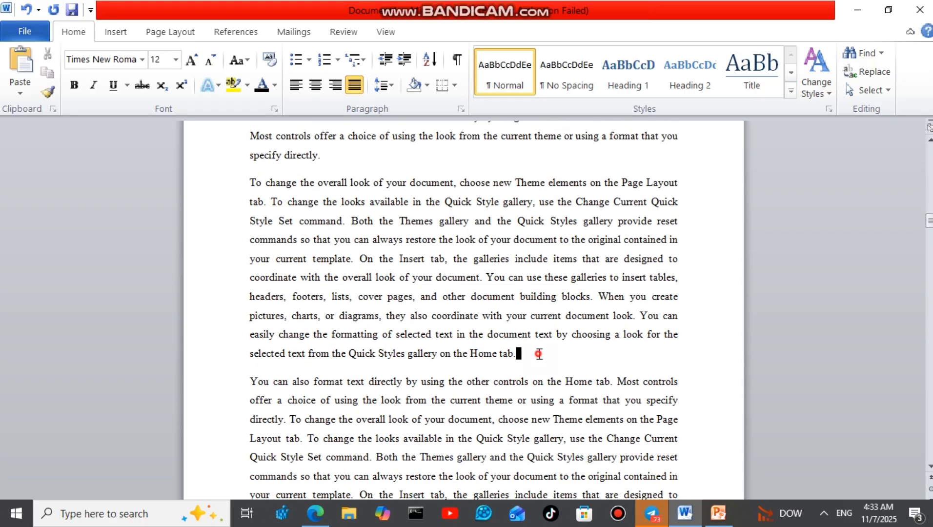
pyautogui.press('Return')
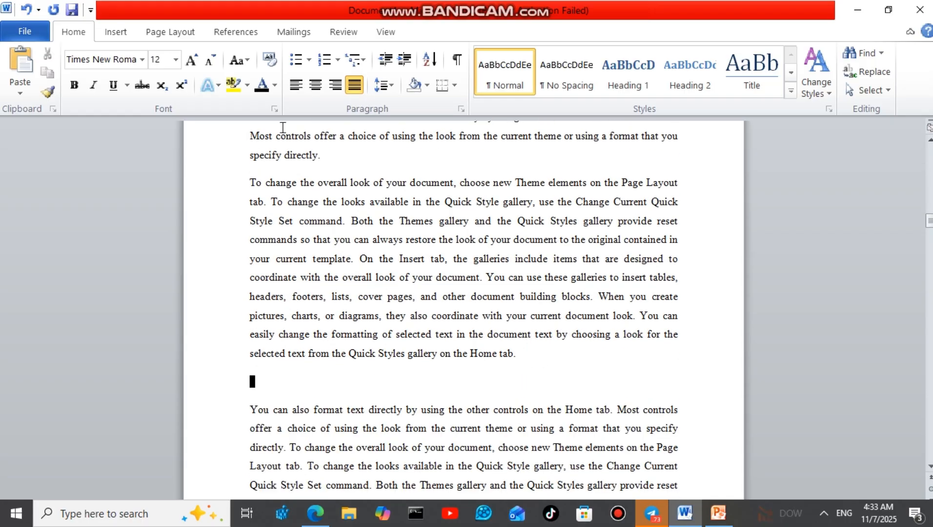
# - Insert the picture "depression four" from the image sample folder into the empty paragraph, with the file filter set to All Files
pyautogui.click(112, 35)
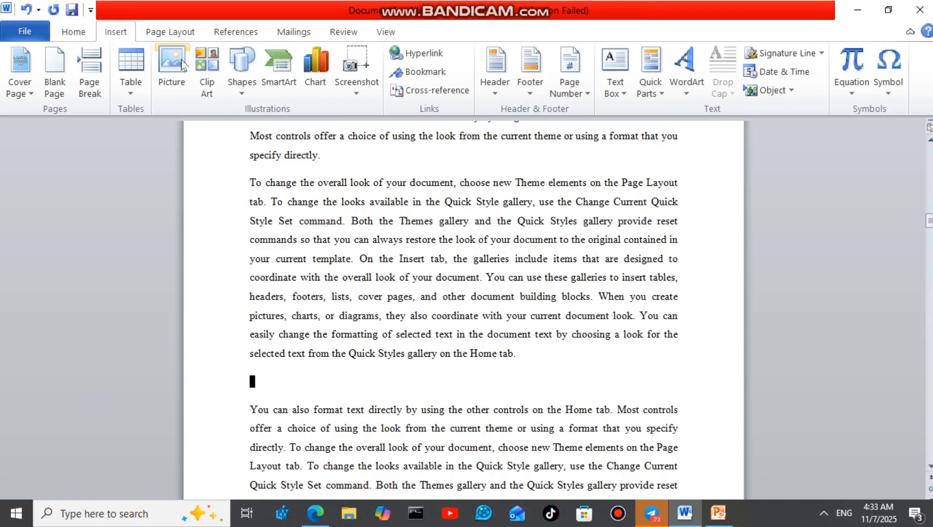
pyautogui.click(172, 85)
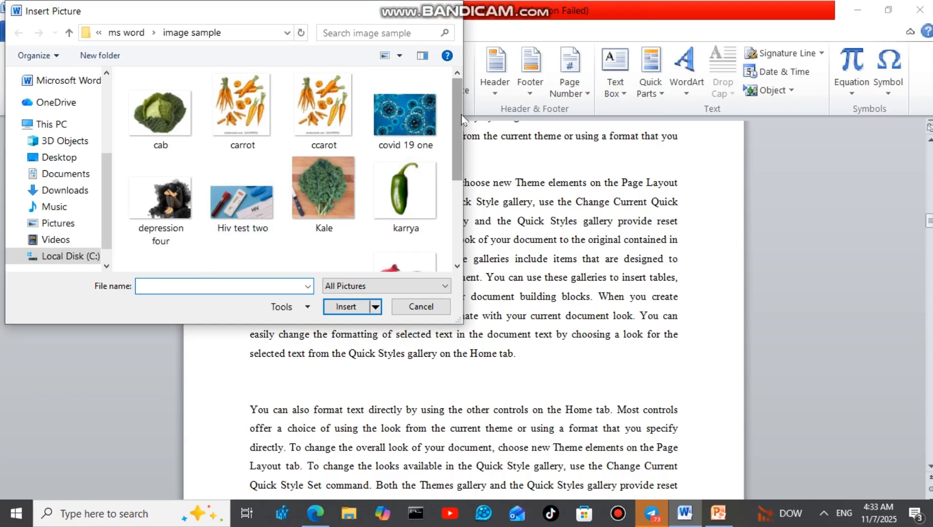
pyautogui.moveTo(458, 119); pyautogui.dragTo(443, 92)
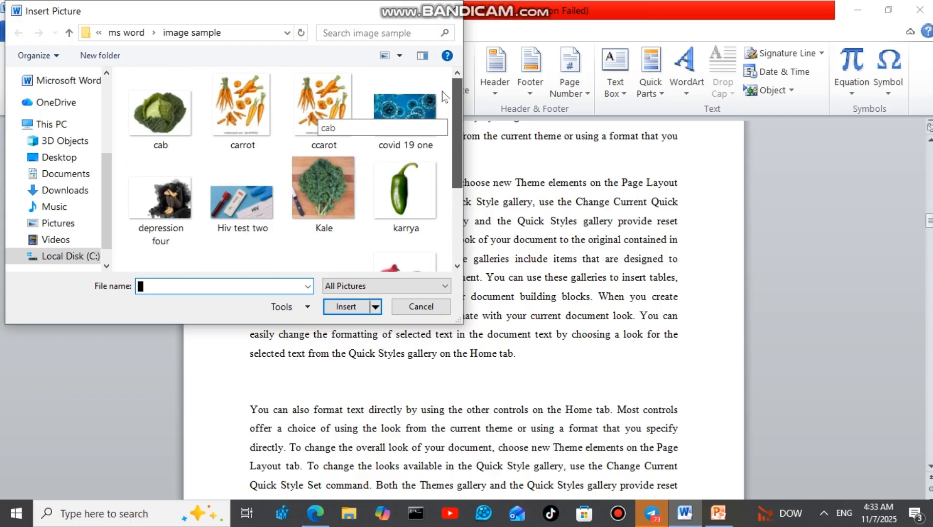
pyautogui.scroll(-3, 452, 220)
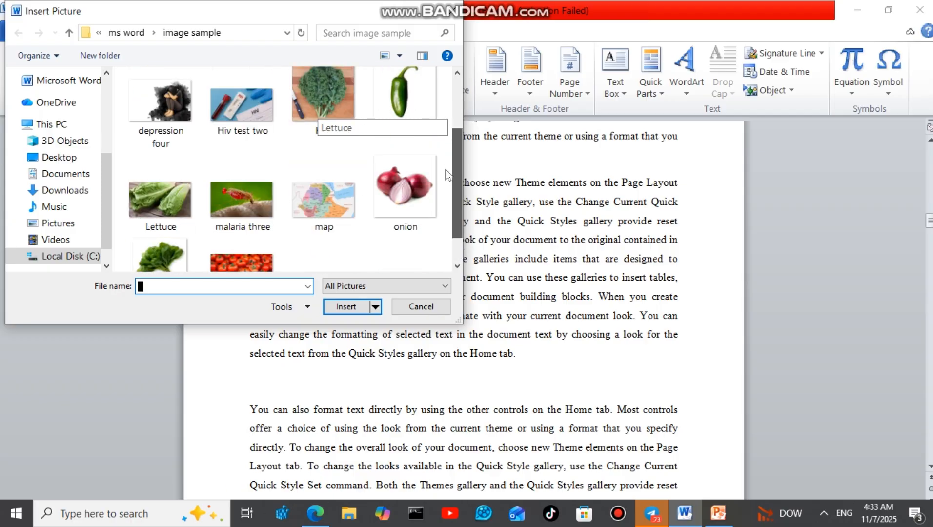
pyautogui.click(412, 286)
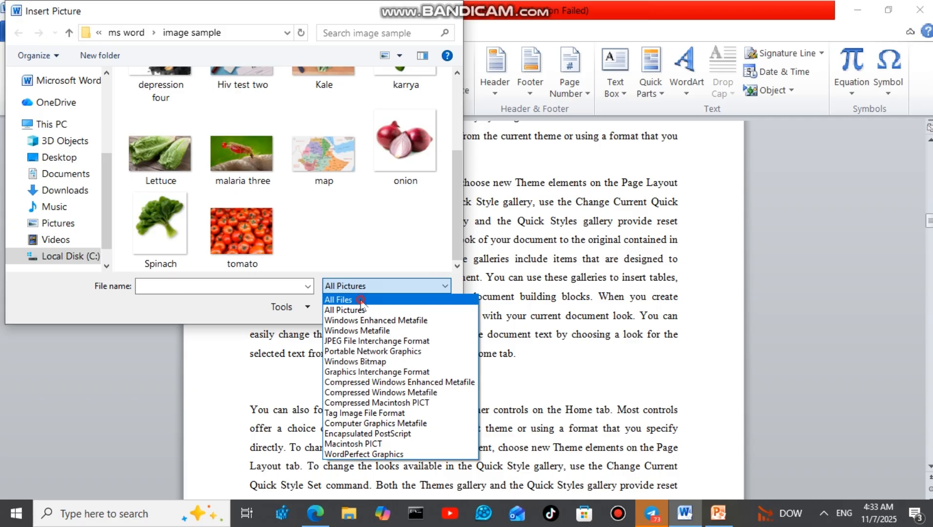
pyautogui.click(361, 300)
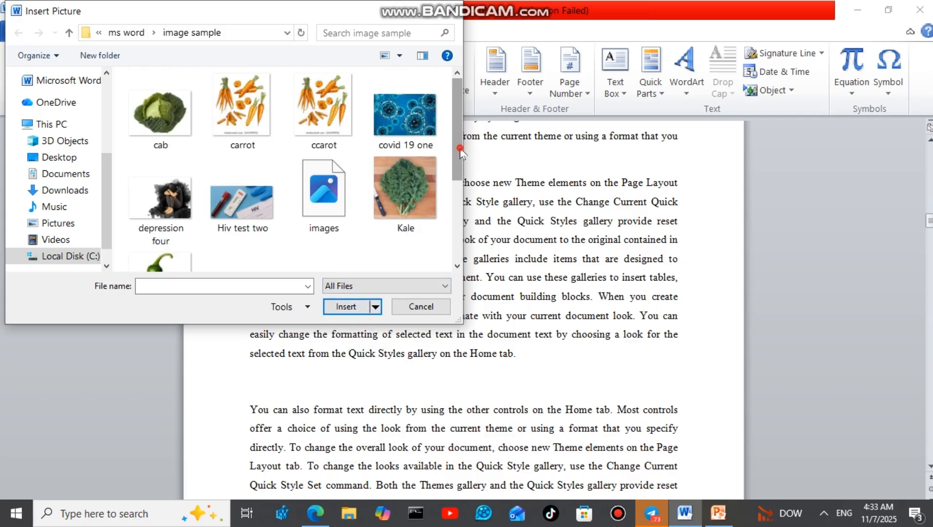
pyautogui.moveTo(460, 152); pyautogui.dragTo(454, 123)
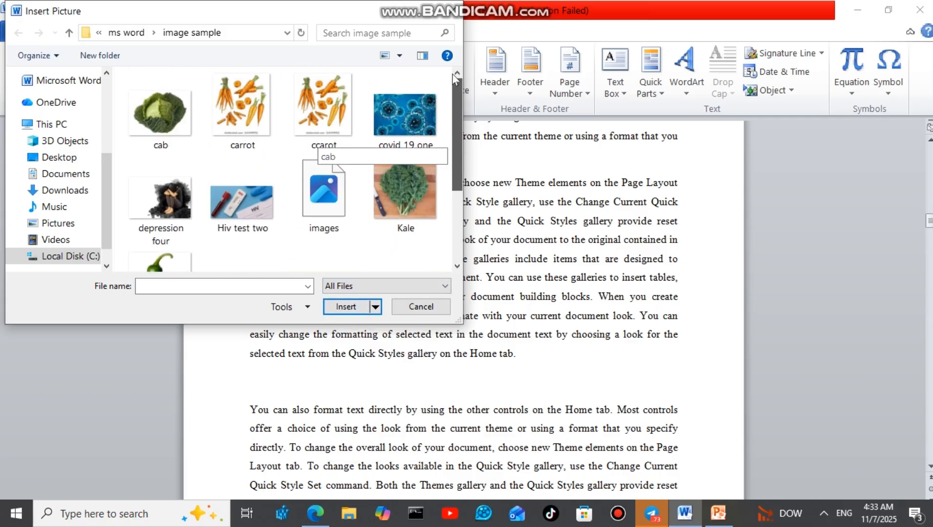
pyautogui.moveTo(453, 74); pyautogui.dragTo(435, 47)
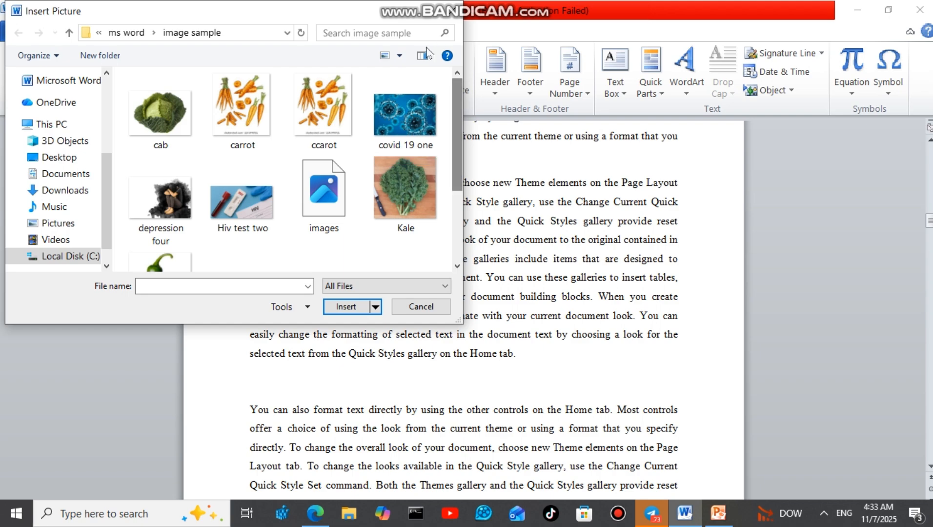
pyautogui.click(168, 199)
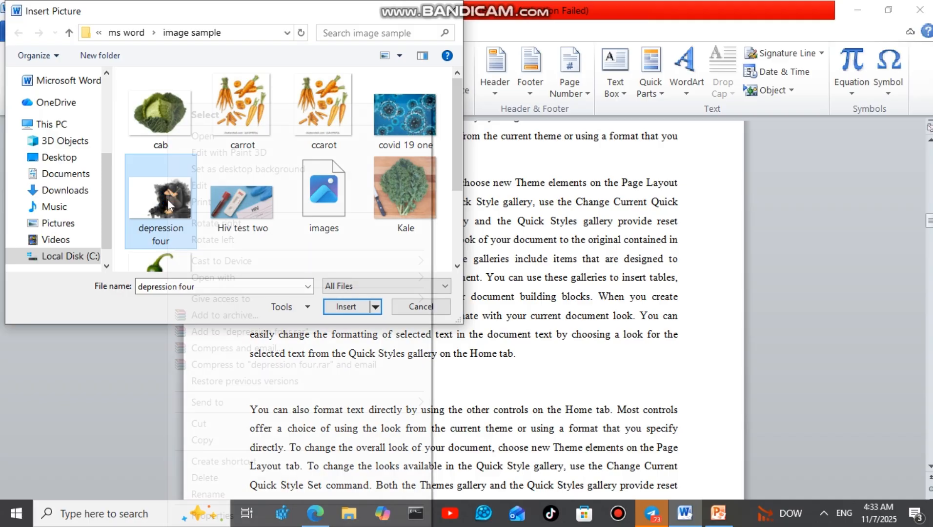
pyautogui.rightClick(168, 199)
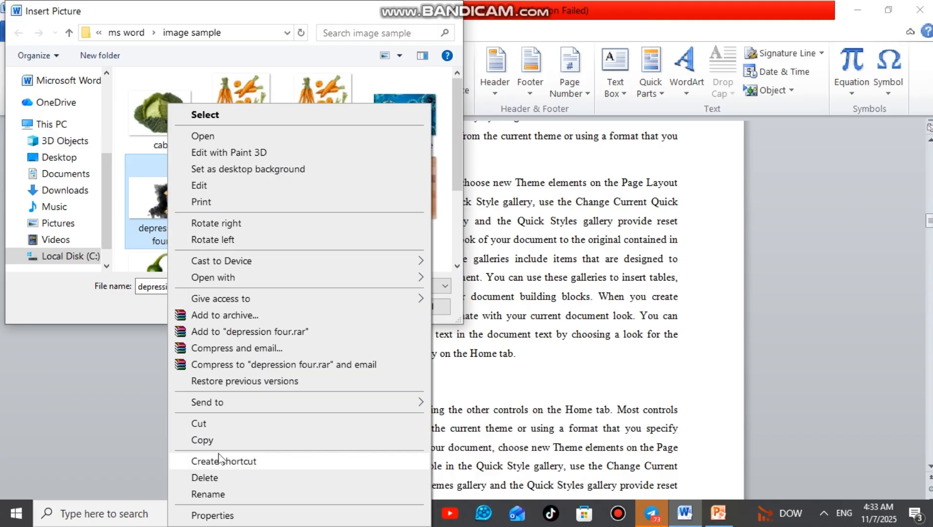
pyautogui.click(149, 221)
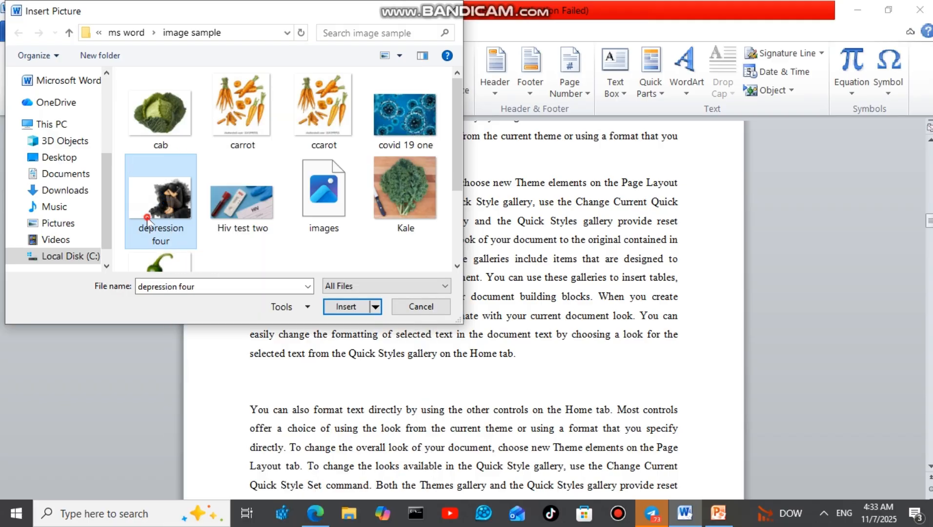
pyautogui.click(346, 308)
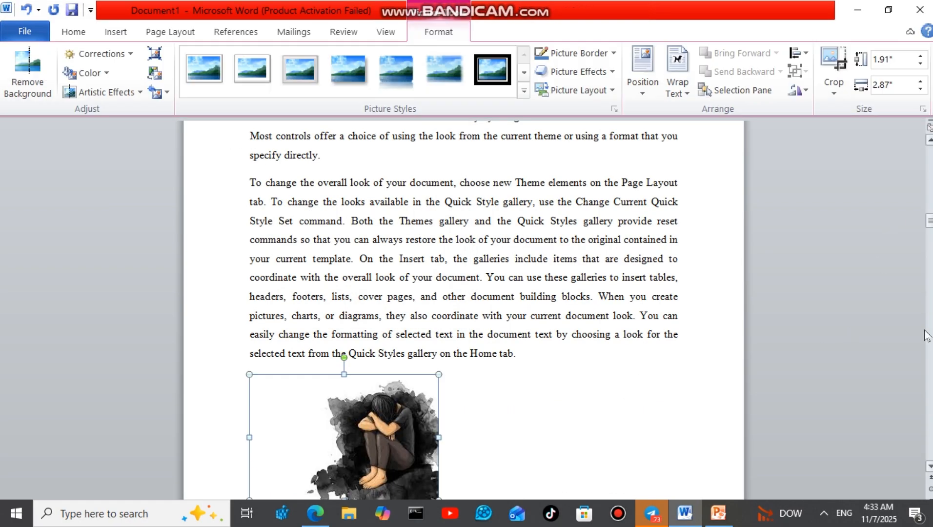
# - Insert the caption "Figure 2 depression" for the depression picture, using the Figure label positioned below the selected item
pyautogui.click(929, 466)
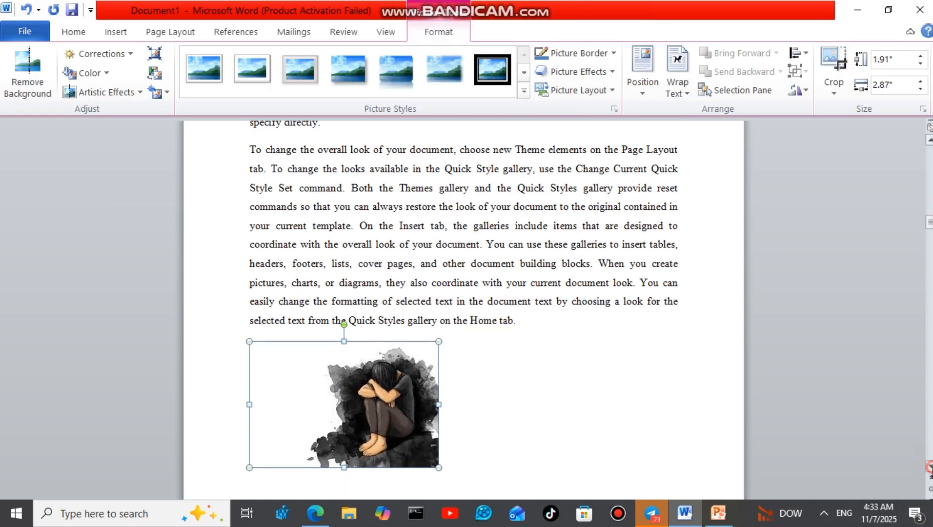
pyautogui.rightClick(345, 396)
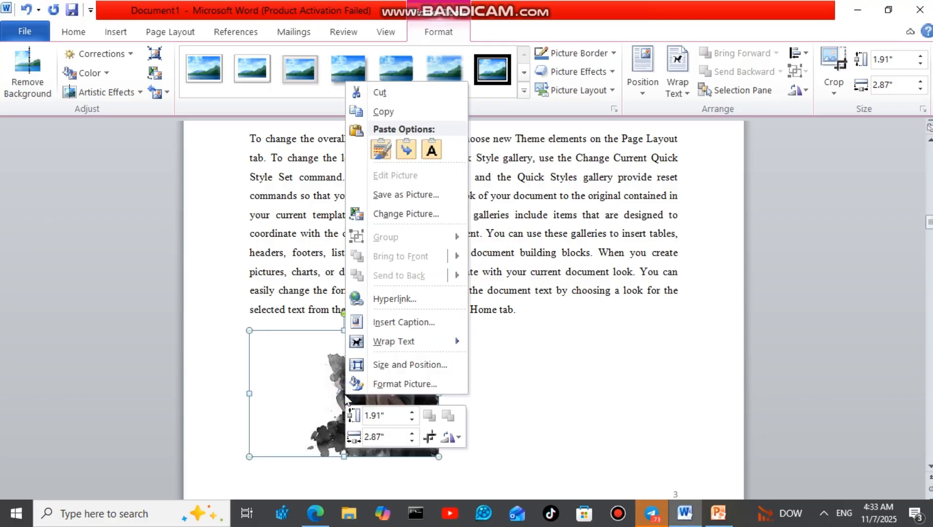
pyautogui.click(399, 323)
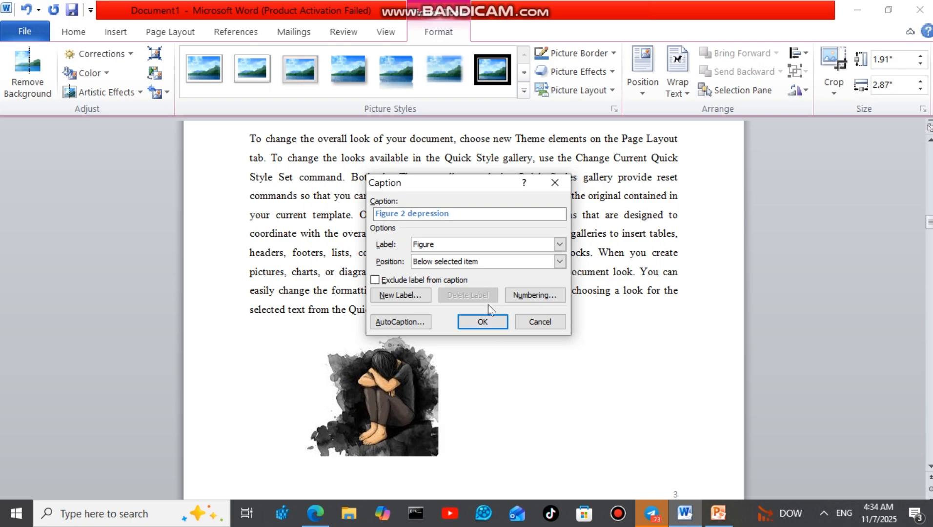
pyautogui.click(482, 321)
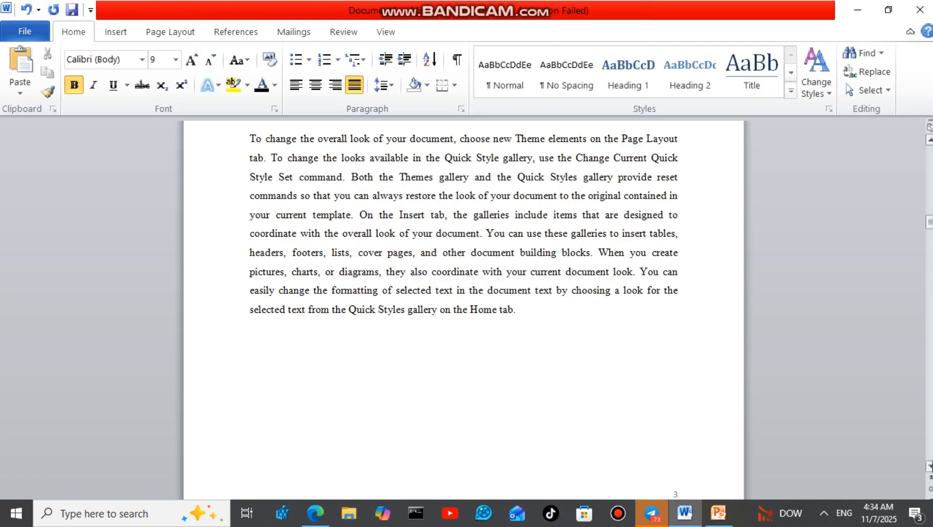
# - Format the "Figure 2 depression" caption in Times New Roman, size 12, with black font colour
pyautogui.scroll(-2, 930, 466)
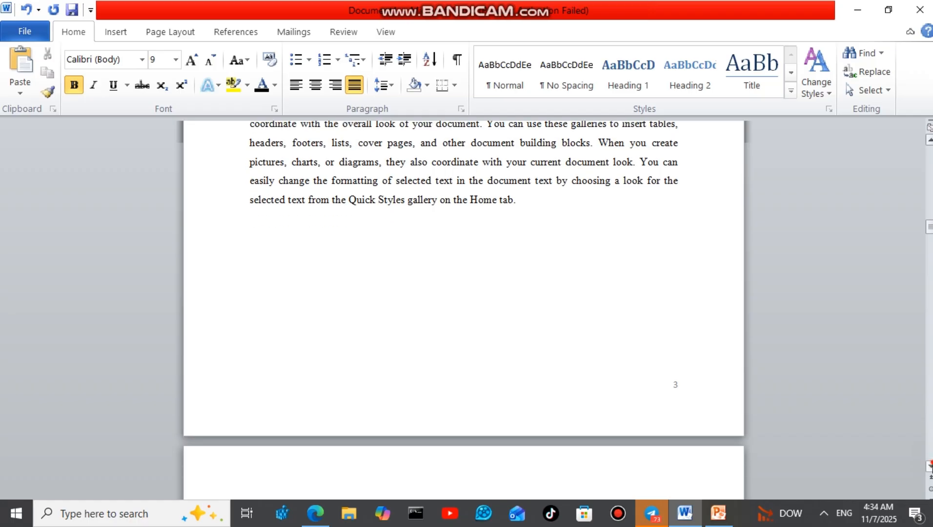
pyautogui.scroll(-3, 930, 466)
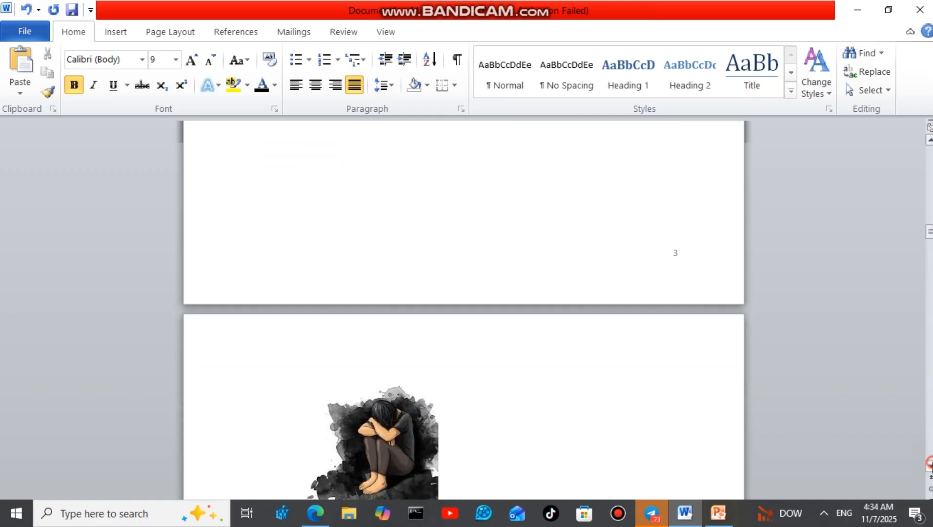
pyautogui.scroll(-3, 929, 464)
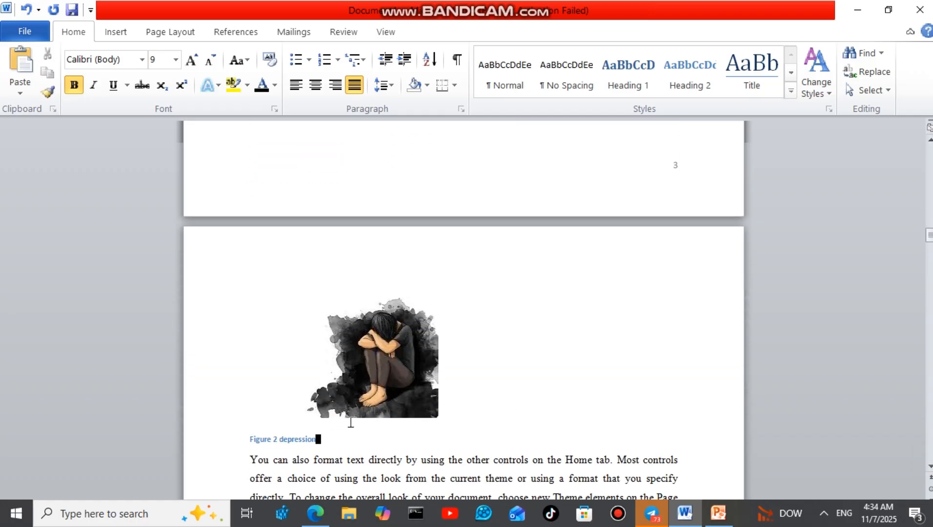
pyautogui.moveTo(322, 434); pyautogui.dragTo(210, 441)
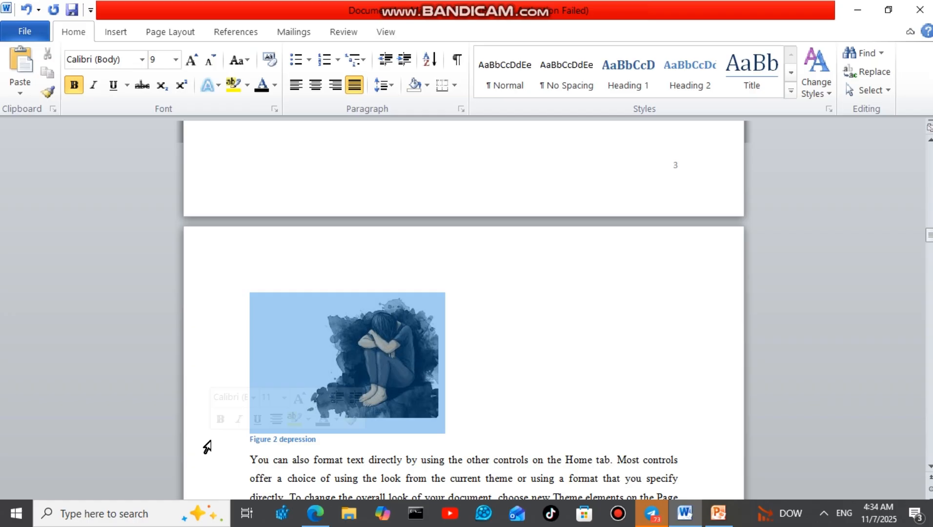
pyautogui.click(309, 446)
pyautogui.moveTo(310, 439); pyautogui.dragTo(264, 442)
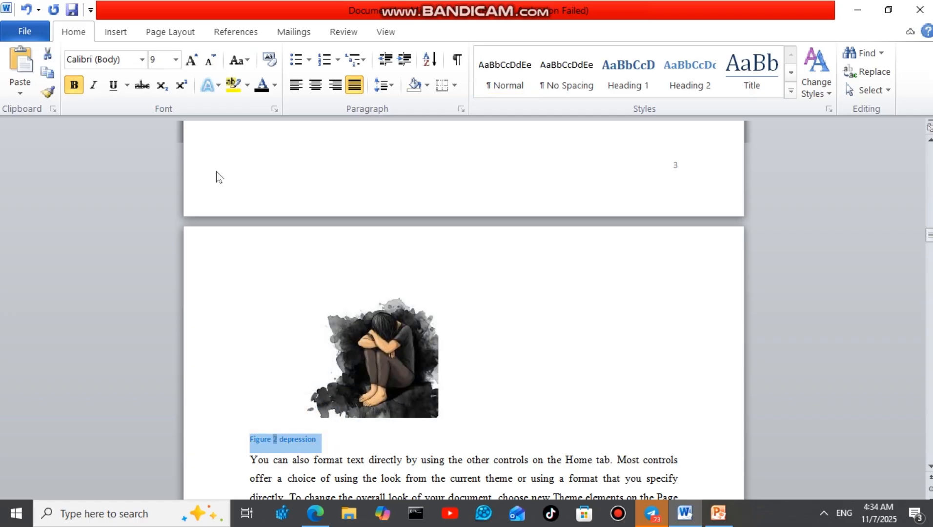
pyautogui.click(141, 60)
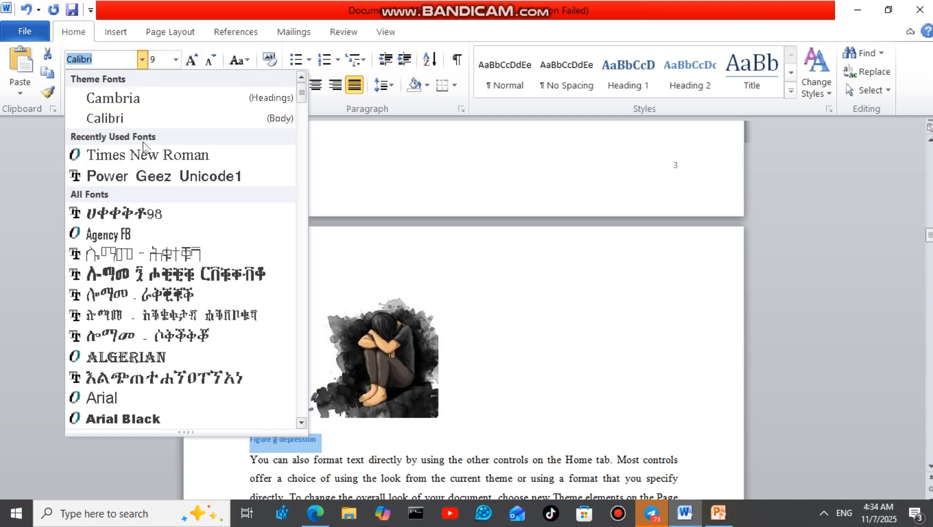
pyautogui.click(145, 155)
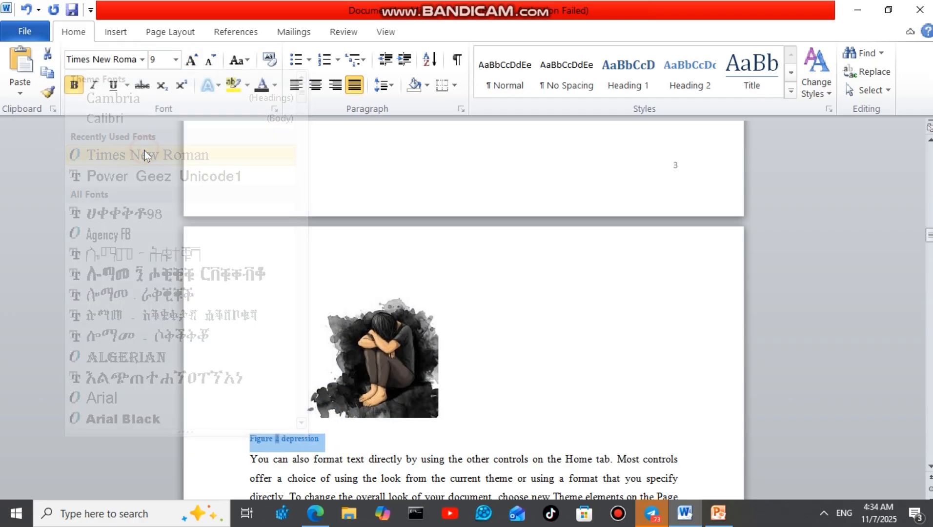
pyautogui.click(175, 60)
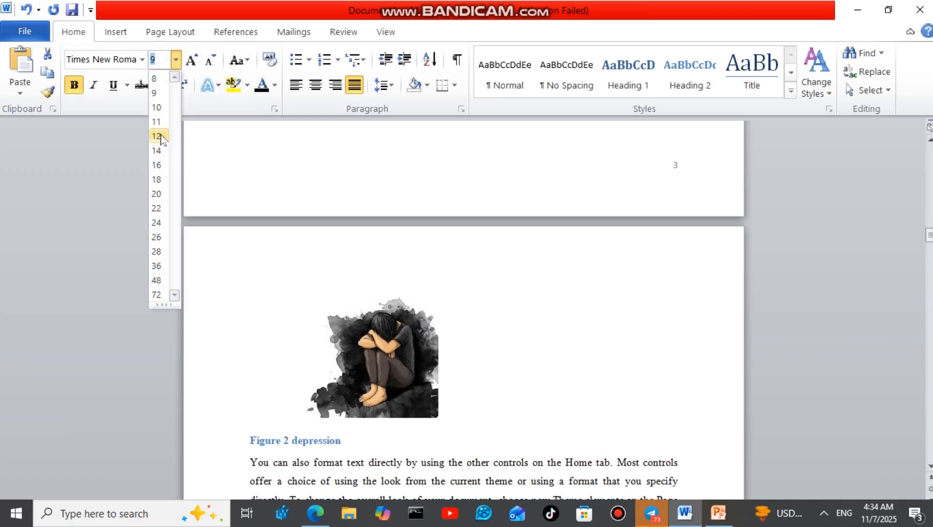
pyautogui.click(159, 136)
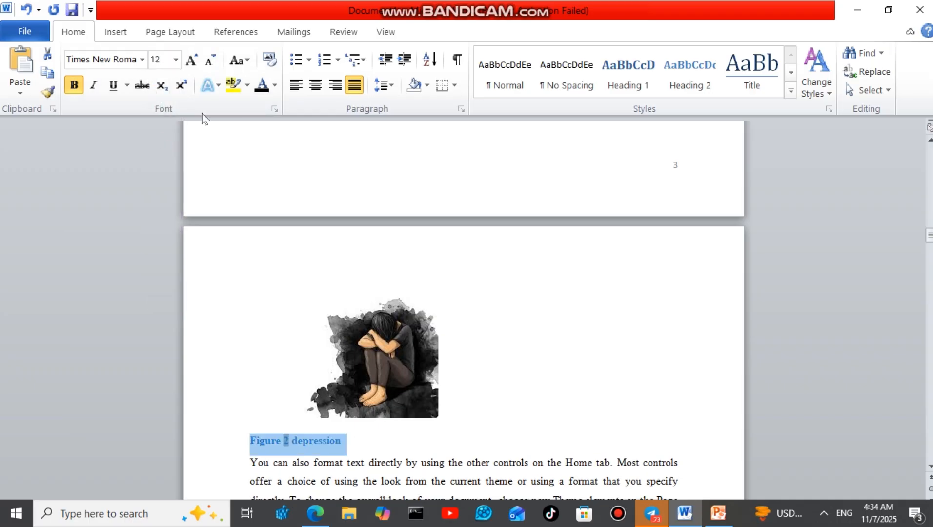
pyautogui.click(274, 87)
pyautogui.click(275, 138)
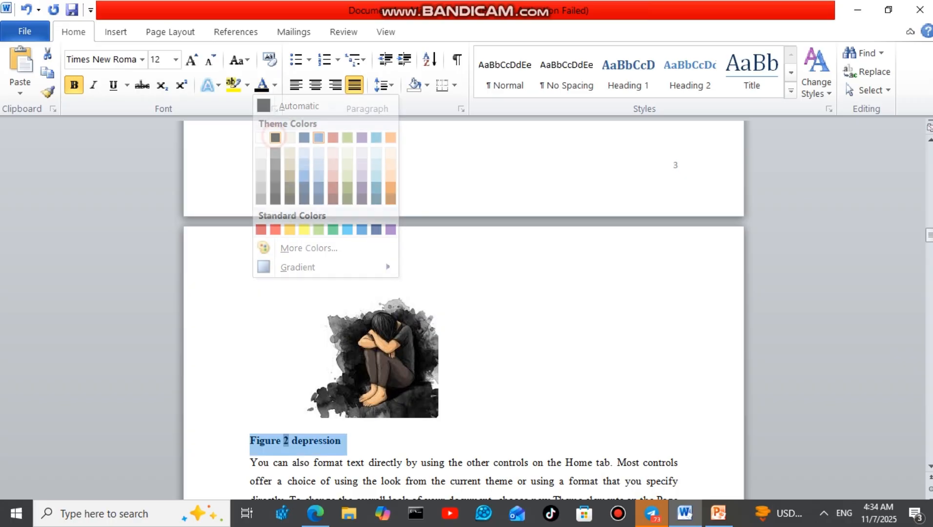
pyautogui.click(512, 462)
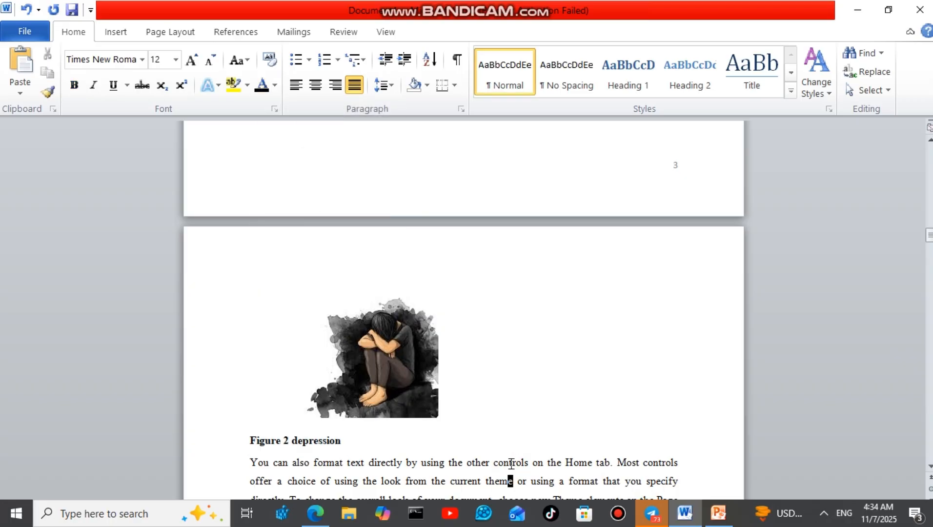
# - Add an empty paragraph several pages further down, after the page-opening text that ends "from the Quick Styles gallery on the Home tab."
pyautogui.scroll(-15, 512, 463)
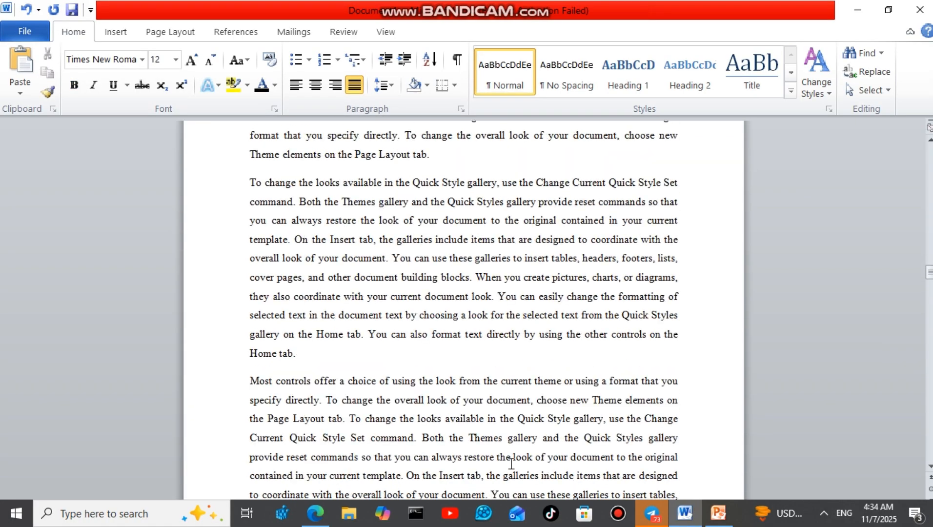
pyautogui.scroll(-15, 511, 463)
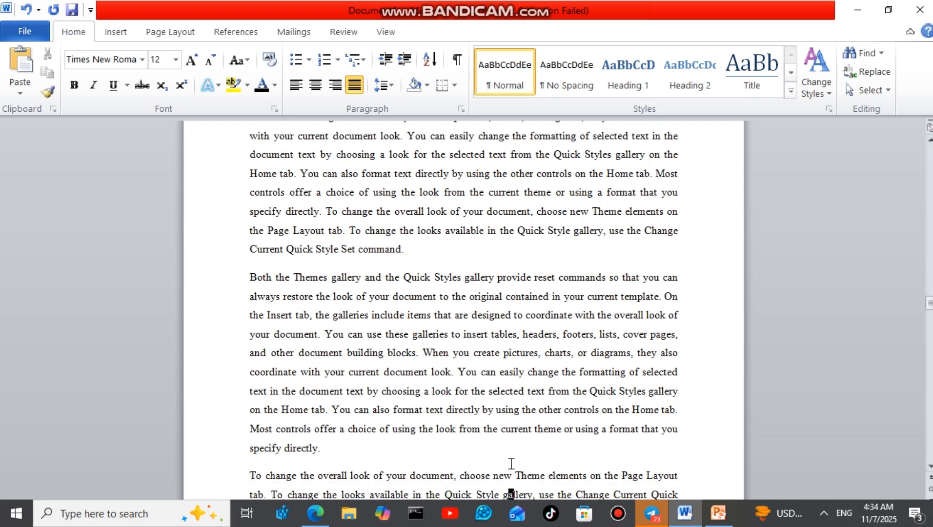
pyautogui.scroll(-8, 512, 463)
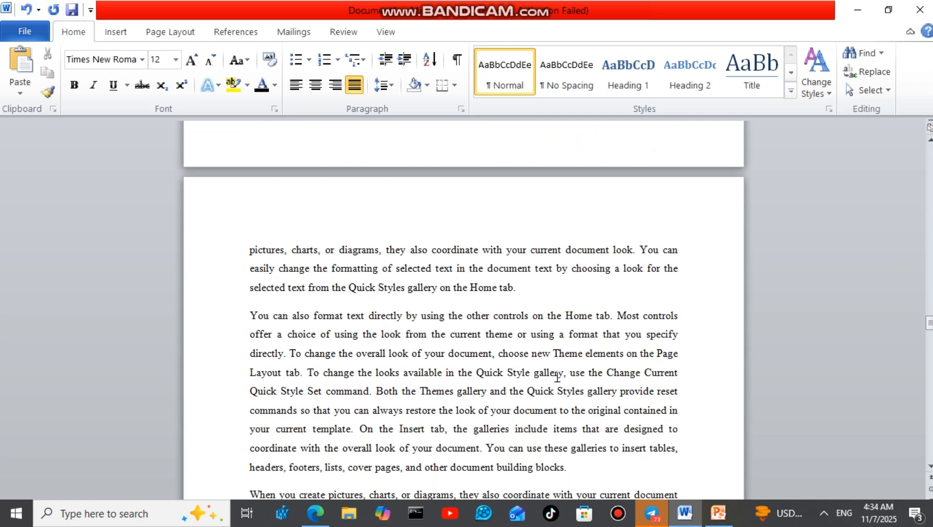
pyautogui.click(525, 286)
pyautogui.press('Return')
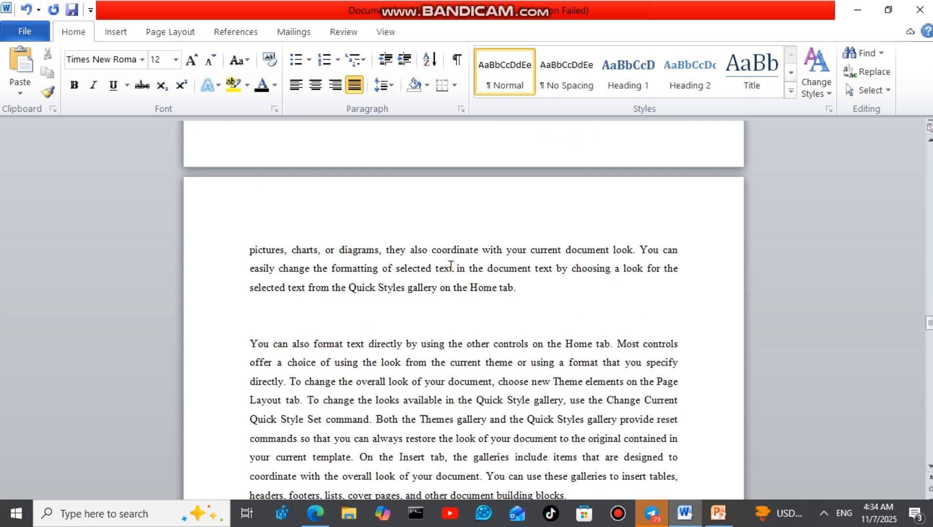
# - Insert the picture "Hiv test two" from the image sample folder into the new empty paragraph
pyautogui.click(112, 33)
pyautogui.click(158, 71)
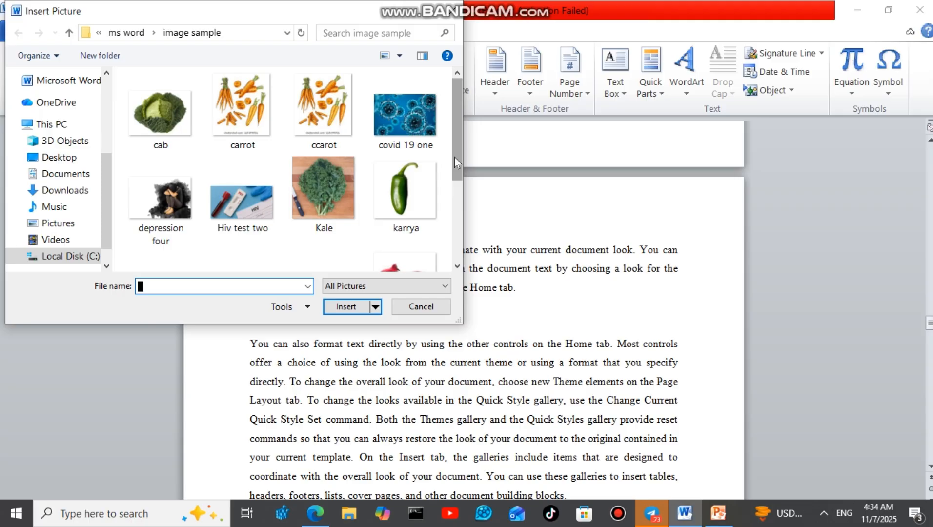
pyautogui.click(238, 205)
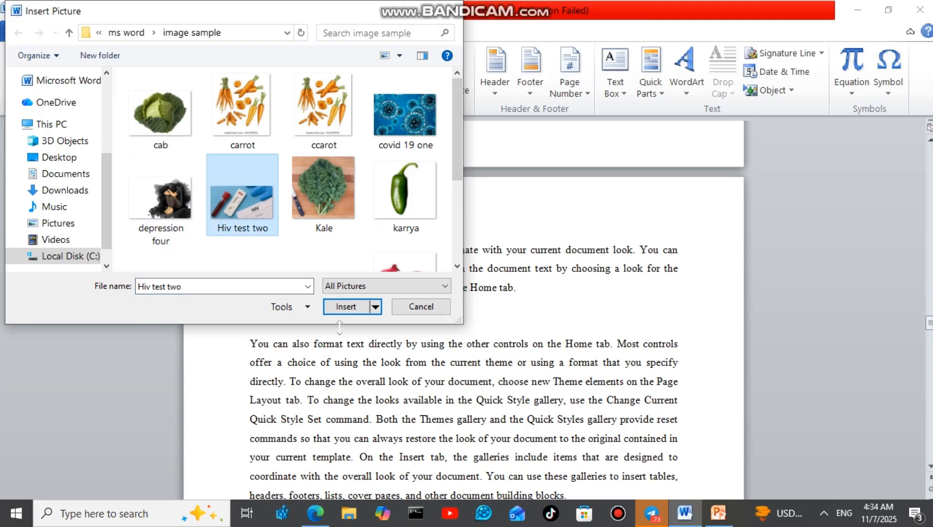
pyautogui.click(346, 307)
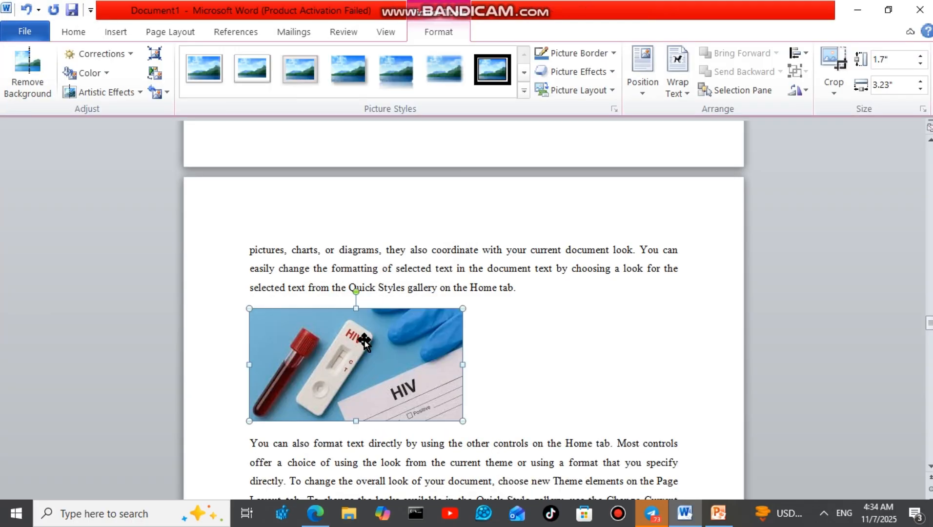
# - Insert the caption "Figure 3 Hiv test" for the HIV test picture, using the Figure label positioned below the selected item
pyautogui.rightClick(364, 341)
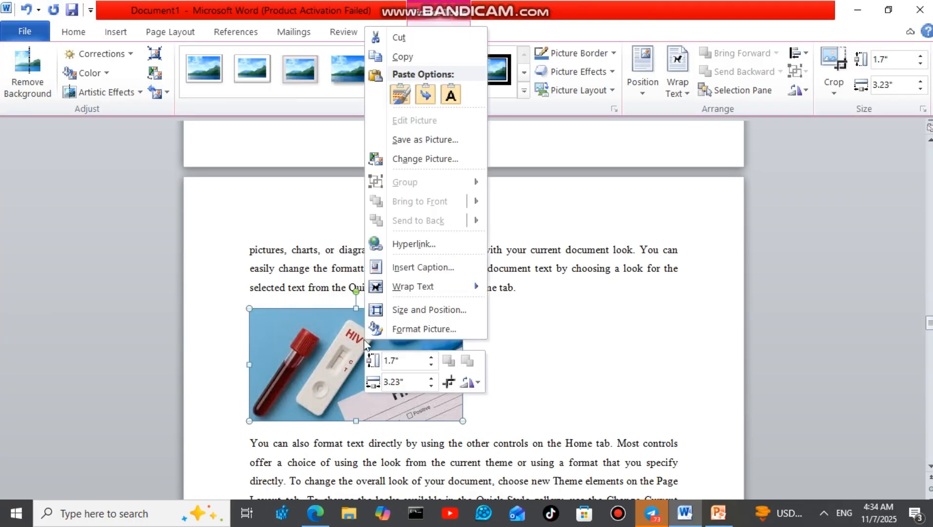
pyautogui.click(426, 267)
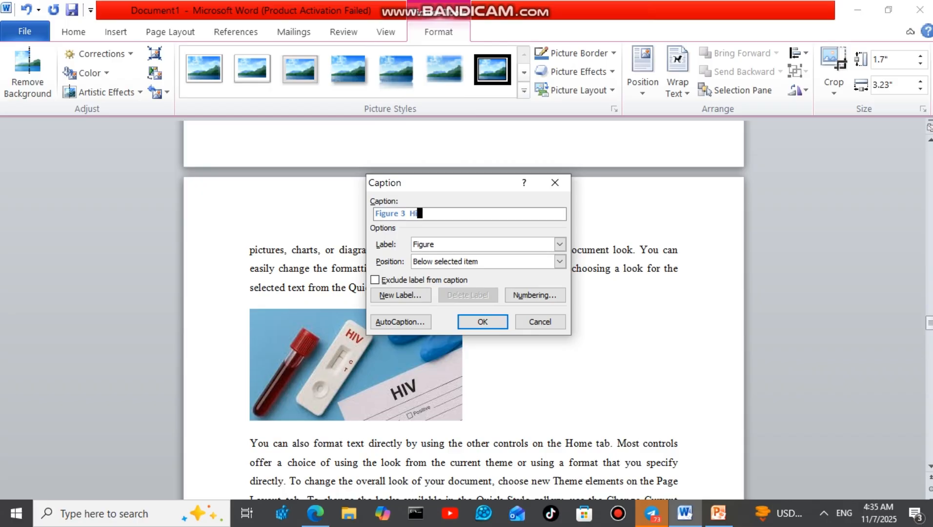
pyautogui.write('Hiv test')
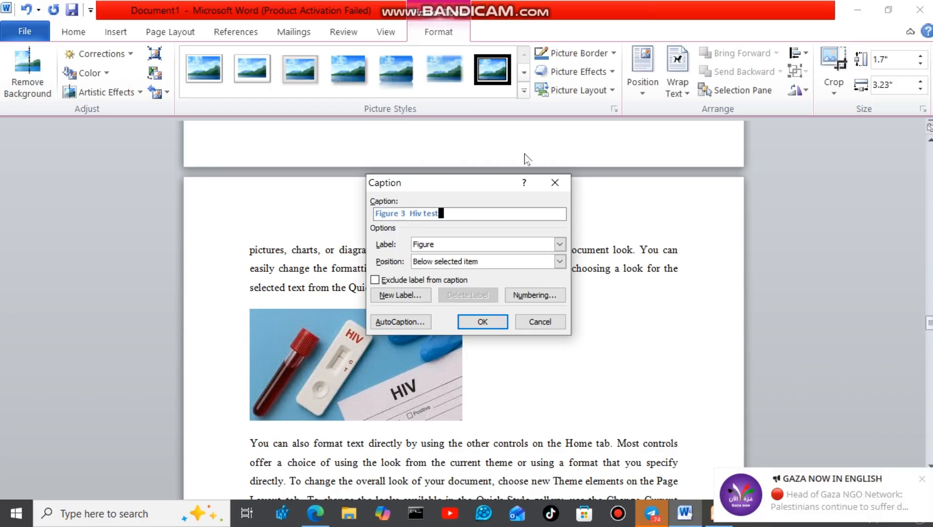
pyautogui.click(481, 322)
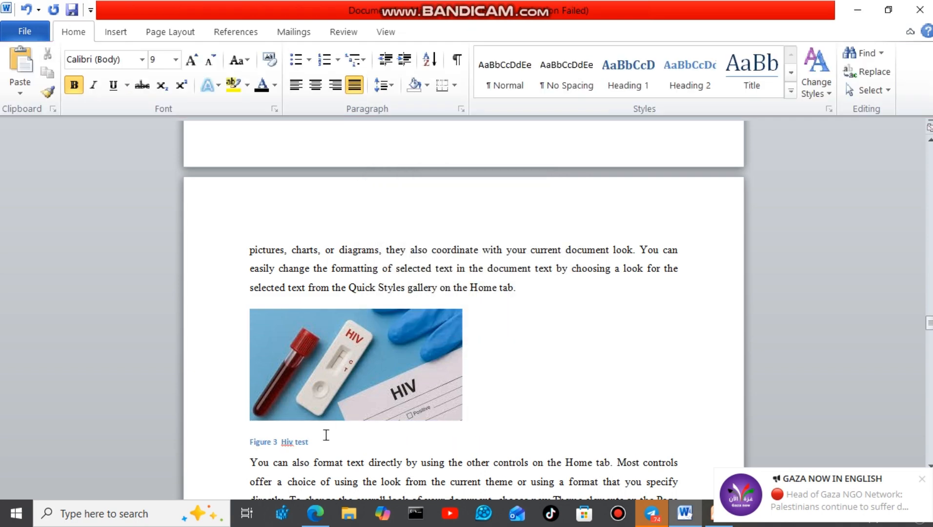
# - Try to format the Hiv test caption in Times New Roman, size 12, with Capitalize Each Word
pyautogui.click(243, 431)
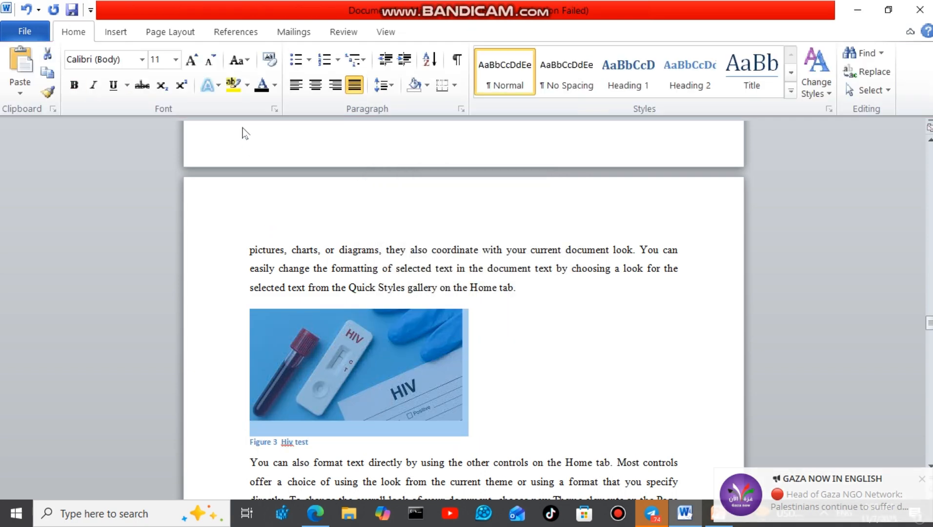
pyautogui.click(142, 59)
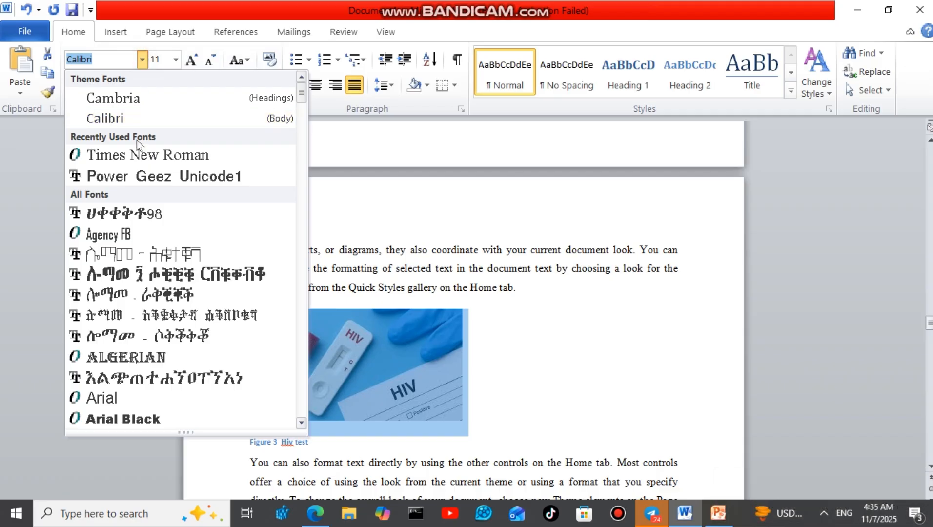
pyautogui.click(146, 155)
pyautogui.click(176, 59)
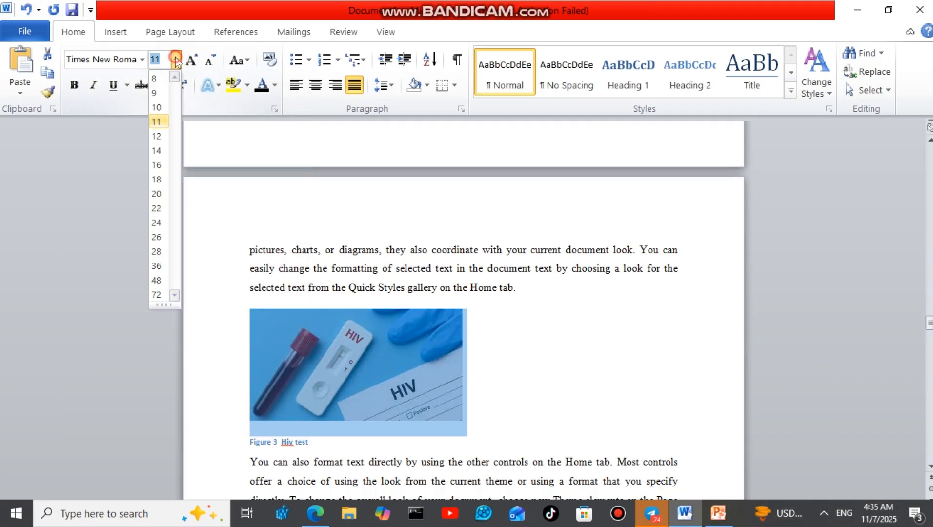
pyautogui.click(161, 142)
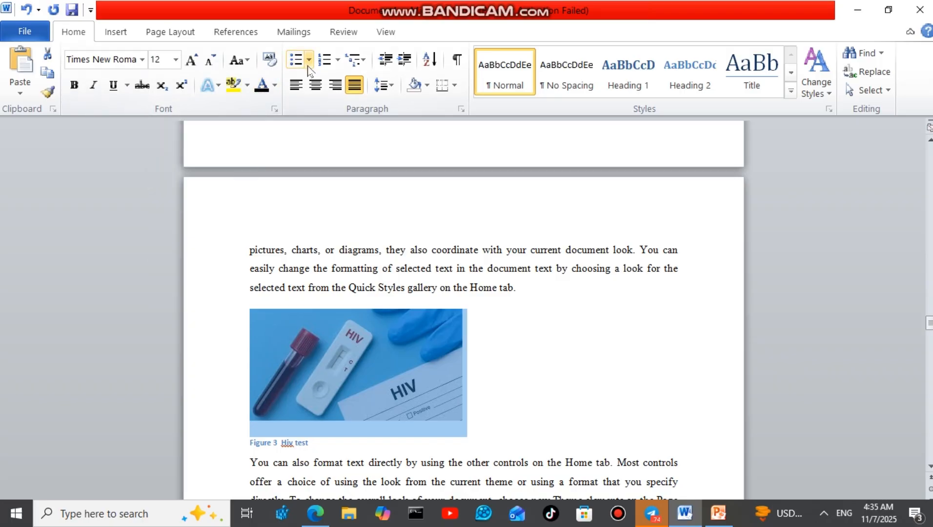
pyautogui.click(246, 68)
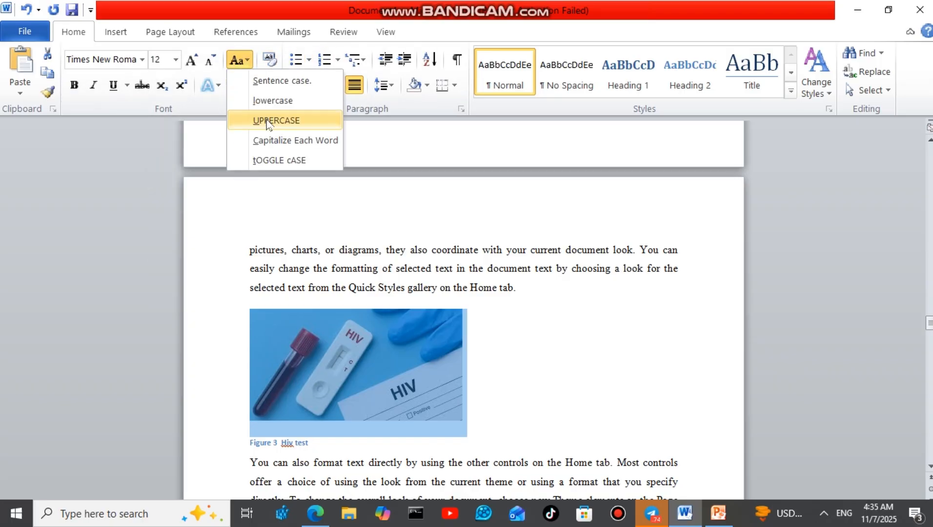
pyautogui.click(279, 143)
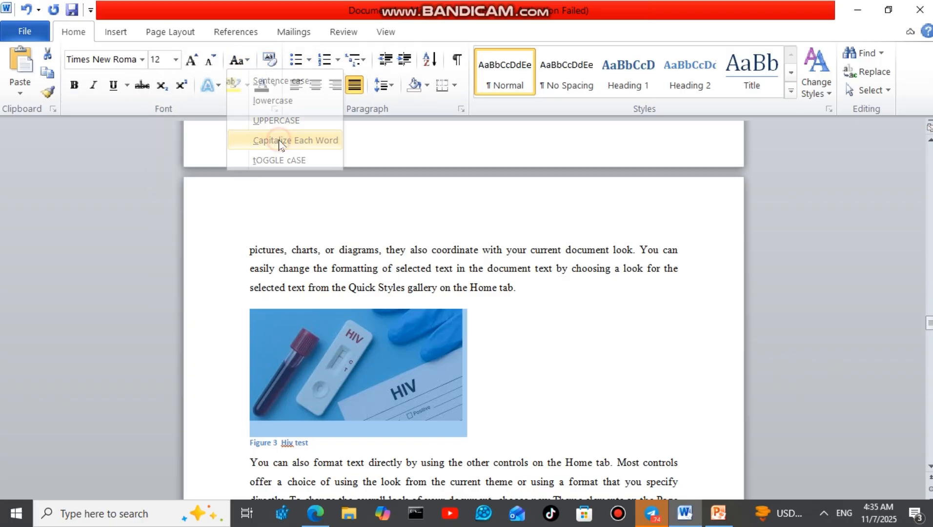
# - Format the "Figure 3 Hiv test" caption in Times New Roman, size 12, with black font colour
pyautogui.click(305, 449)
pyautogui.tripleClick(316, 445)
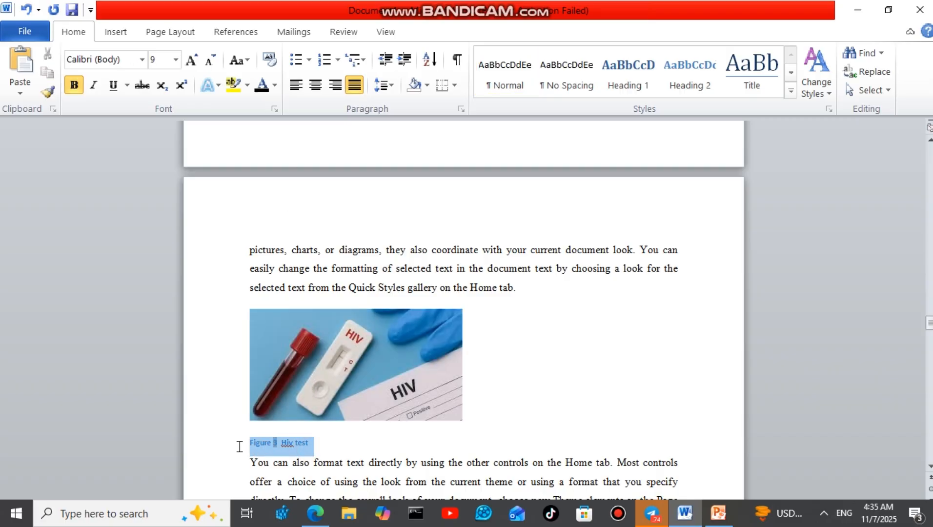
pyautogui.click(141, 62)
pyautogui.click(130, 161)
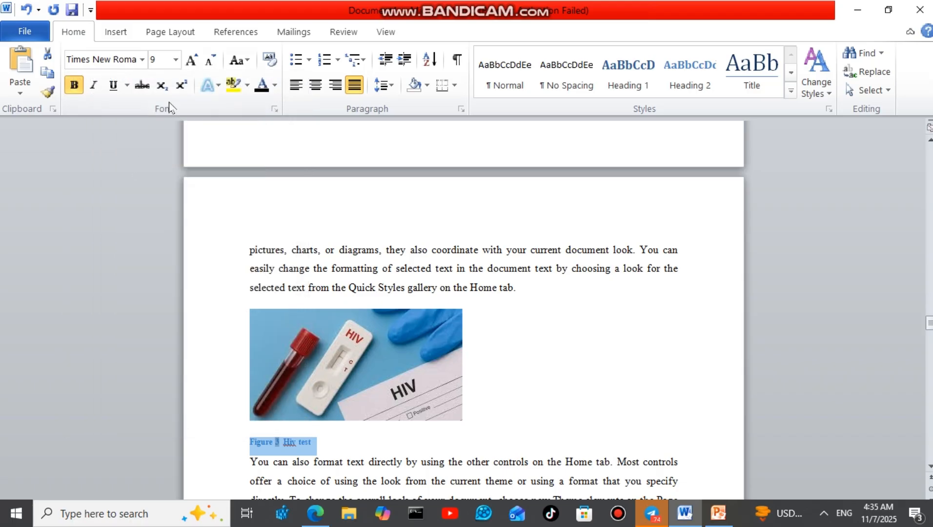
pyautogui.click(176, 60)
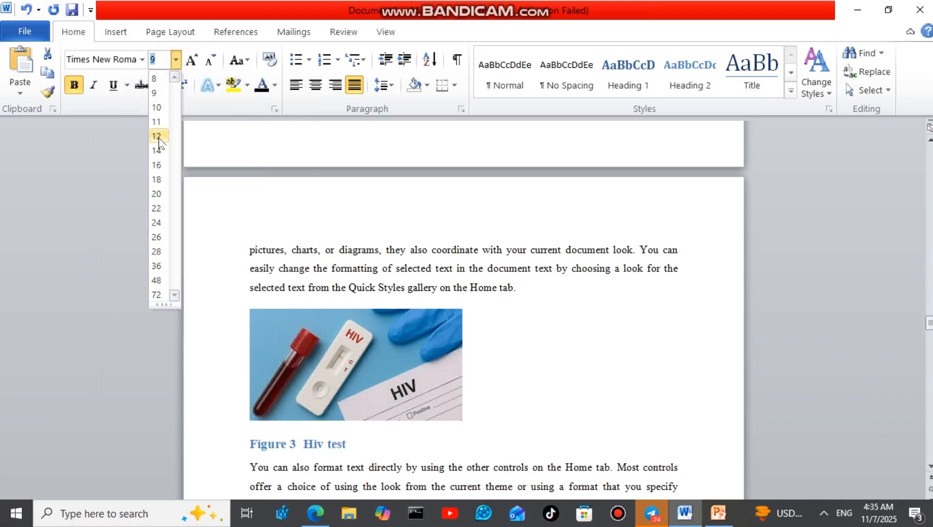
pyautogui.click(156, 139)
pyautogui.click(261, 89)
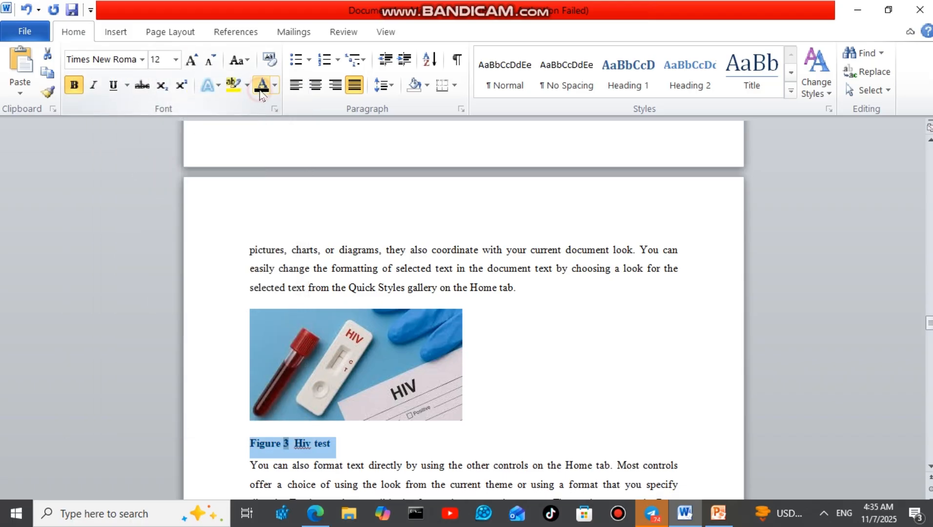
pyautogui.click(334, 444)
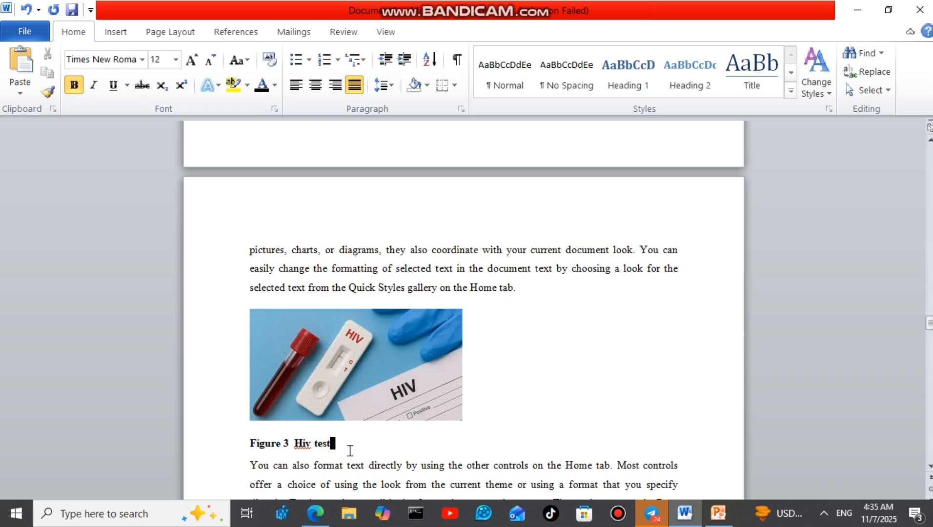
pyautogui.click(350, 451)
# - Add four empty paragraphs at the start of the document, above the text beginning "On the Insert tab, the galleries include items"
pyautogui.scroll(4, 350, 449)
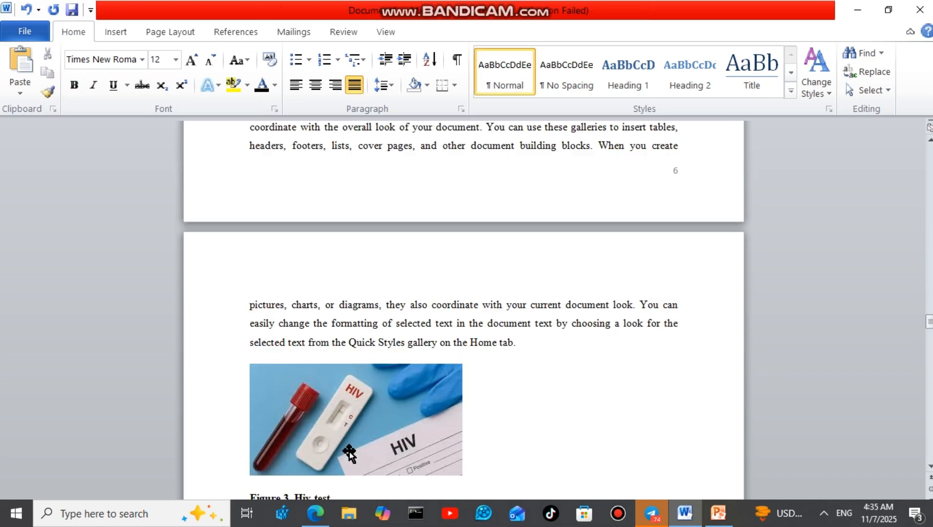
pyautogui.press('Up')
pyautogui.press('Up')
pyautogui.press('Up')
pyautogui.press('Up')
pyautogui.press('Up')
pyautogui.press('Up')
pyautogui.press('Up')
pyautogui.press('Up')
pyautogui.press('Up')
pyautogui.press('Up')
pyautogui.press('Up')
pyautogui.press('Up')
pyautogui.press('Up')
pyautogui.press('Up')
pyautogui.press('Up')
pyautogui.press('Up')
pyautogui.press('Up')
pyautogui.press('Up')
pyautogui.press('Up')
pyautogui.press('Up')
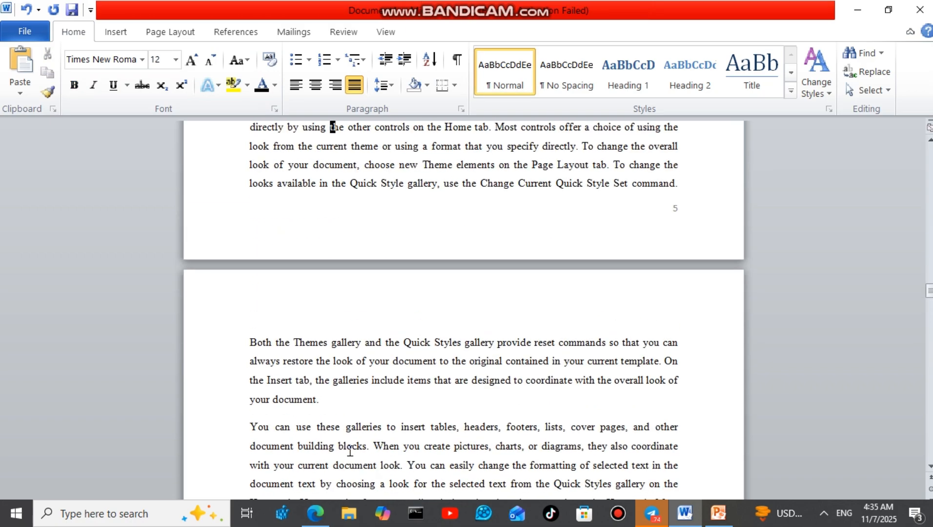
pyautogui.press('Up')
pyautogui.press('Up')
pyautogui.press('Up')
pyautogui.press('Up')
pyautogui.press('Up')
pyautogui.press('Up')
pyautogui.press('Up')
pyautogui.press('Up')
pyautogui.press('Up')
pyautogui.press('Up')
pyautogui.press('Up')
pyautogui.press('Up')
pyautogui.press('Up')
pyautogui.press('Up')
pyautogui.press('Up')
pyautogui.press('Up')
pyautogui.press('Up')
pyautogui.press('Up')
pyautogui.press('Up')
pyautogui.press('Up')
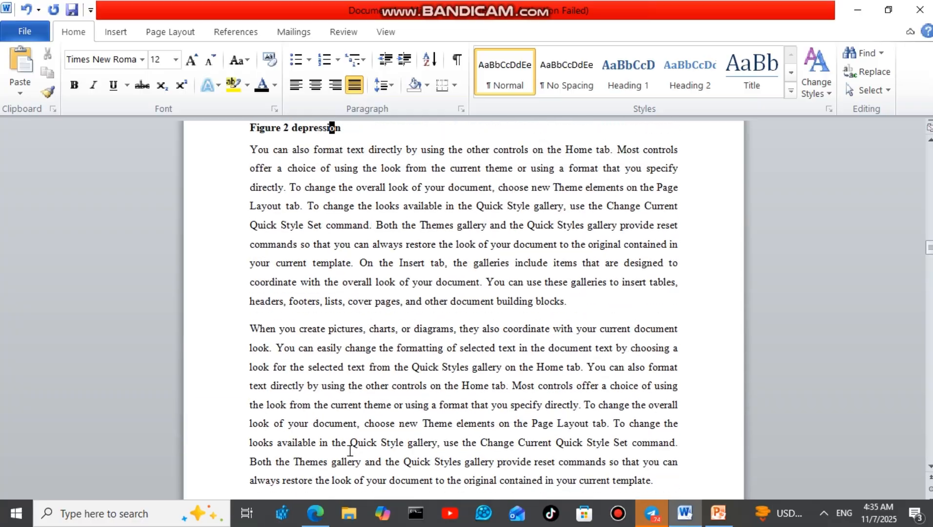
pyautogui.press('Up')
pyautogui.press('Up')
pyautogui.press('Up')
pyautogui.press('Up')
pyautogui.press('Up')
pyautogui.press('Up')
pyautogui.press('Up')
pyautogui.press('Up')
pyautogui.press('Up')
pyautogui.press('Up')
pyautogui.press('Up')
pyautogui.press('Up')
pyautogui.press('Up')
pyautogui.press('Up')
pyautogui.press('Up')
pyautogui.press('Up')
pyautogui.press('Up')
pyautogui.press('Up')
pyautogui.press('Up')
pyautogui.press('Up')
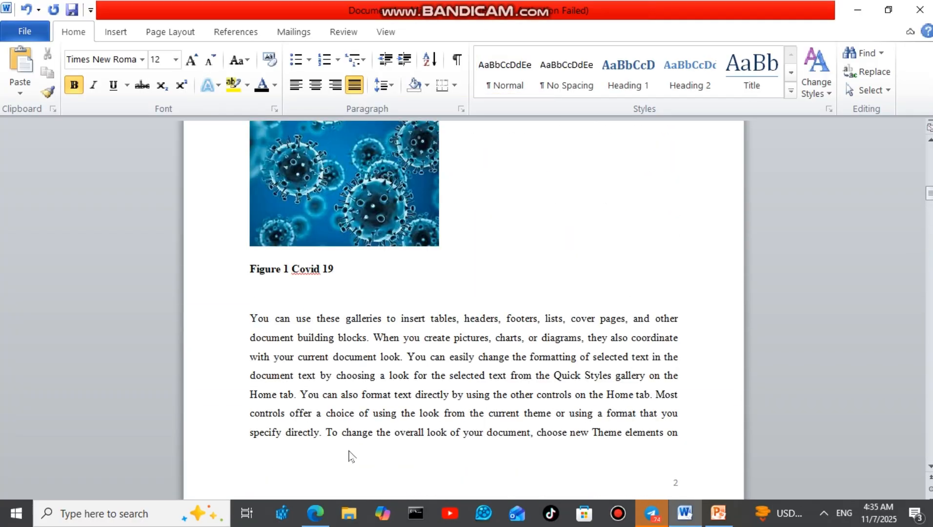
pyautogui.press('Up')
pyautogui.press('Up')
pyautogui.press('Up')
pyautogui.press('Up')
pyautogui.press('Up')
pyautogui.press('Up')
pyautogui.press('Up')
pyautogui.press('Up')
pyautogui.press('Up')
pyautogui.press('Up')
pyautogui.press('Up')
pyautogui.press('Up')
pyautogui.press('Up')
pyautogui.press('Up')
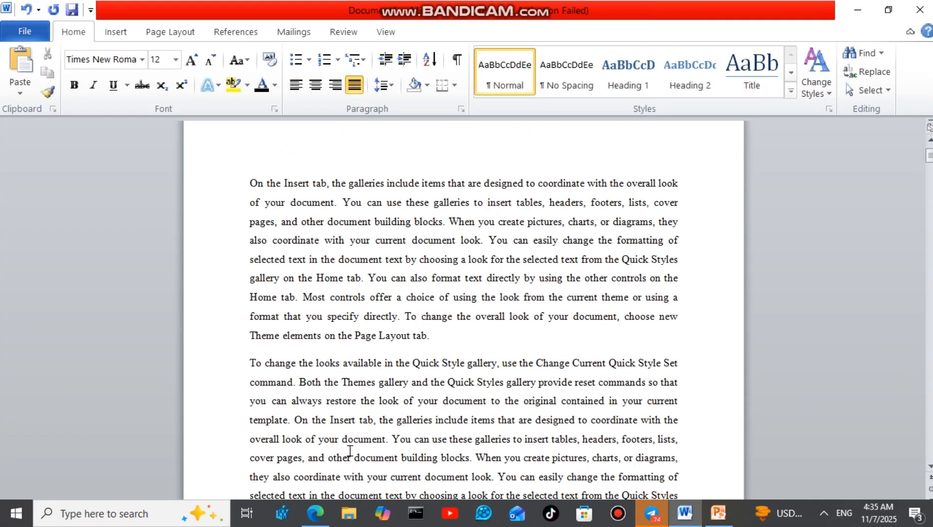
pyautogui.click(258, 150)
pyautogui.press('Return')
pyautogui.press('Return')
pyautogui.press('Return')
pyautogui.press('Return')
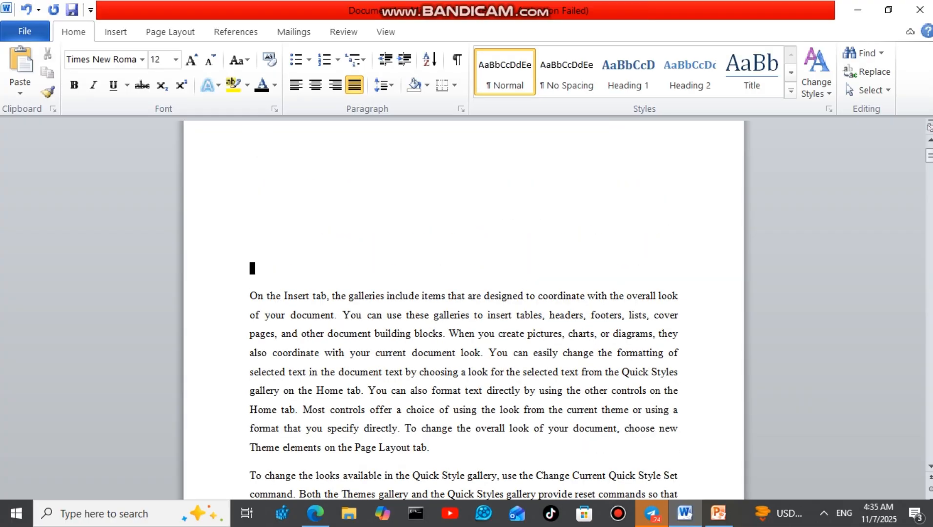
# - Enter the heading "List of figure" in the first empty paragraph and start a new line below it
pyautogui.click(270, 163)
pyautogui.write('list')
pyautogui.press('Return')
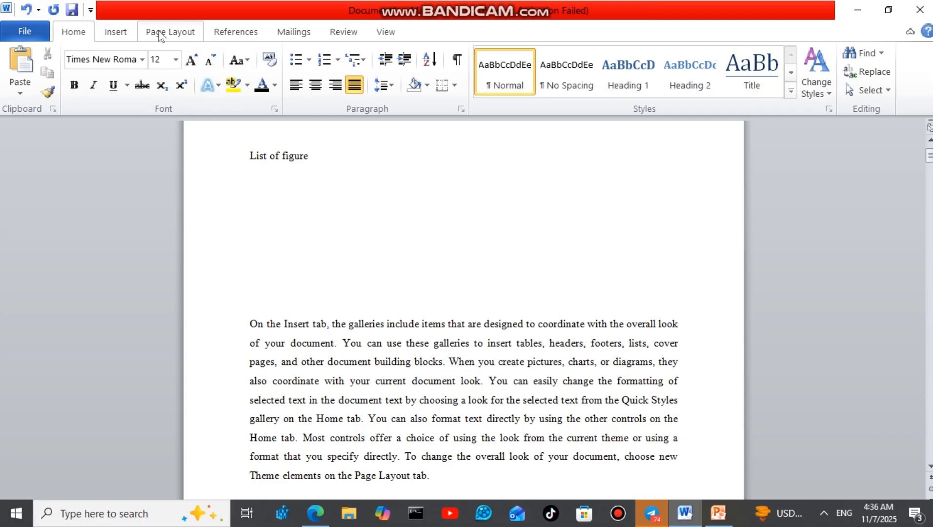
# - Insert a table of figures under the "List of figure" heading, using the Figure caption label and a dotted tab leader
pyautogui.click(234, 35)
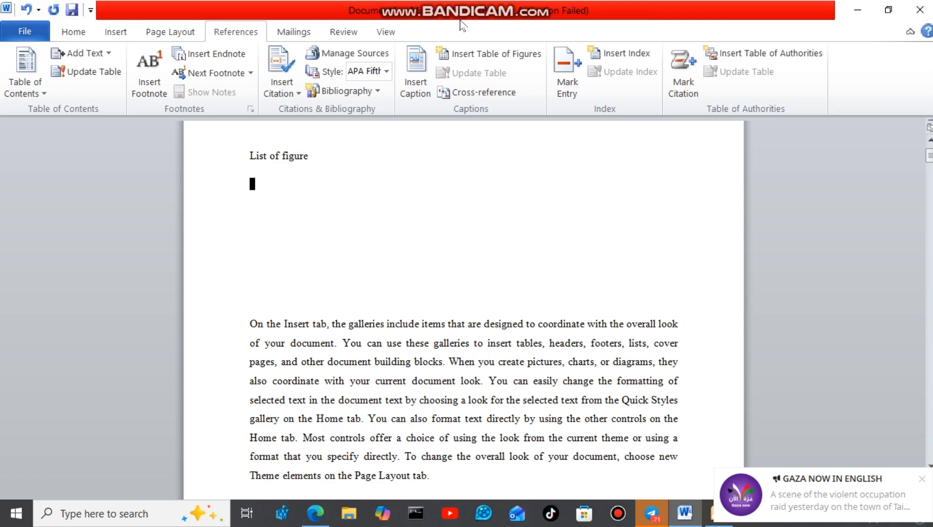
pyautogui.click(470, 58)
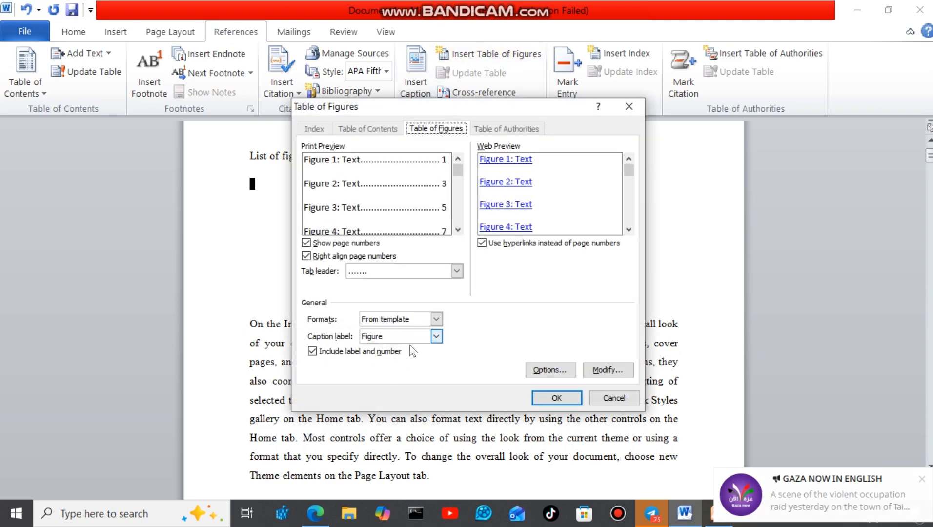
pyautogui.click(439, 335)
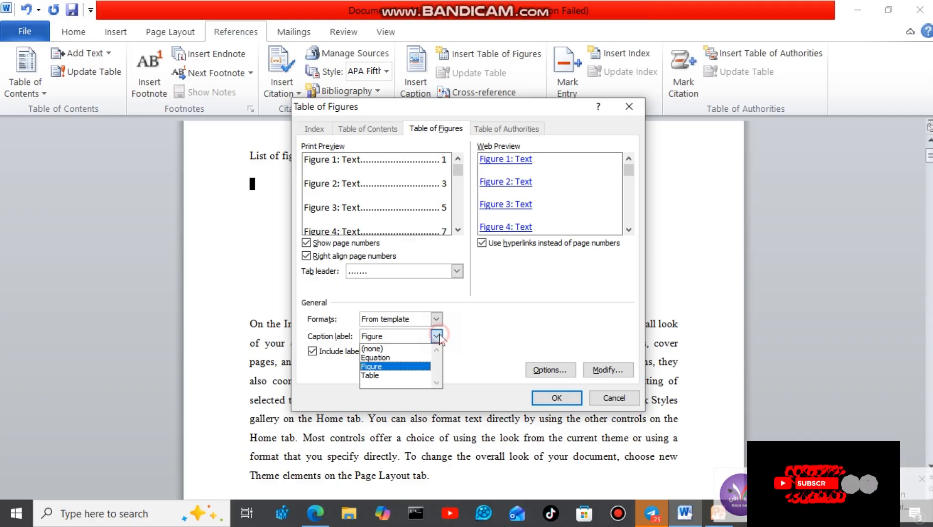
pyautogui.click(377, 367)
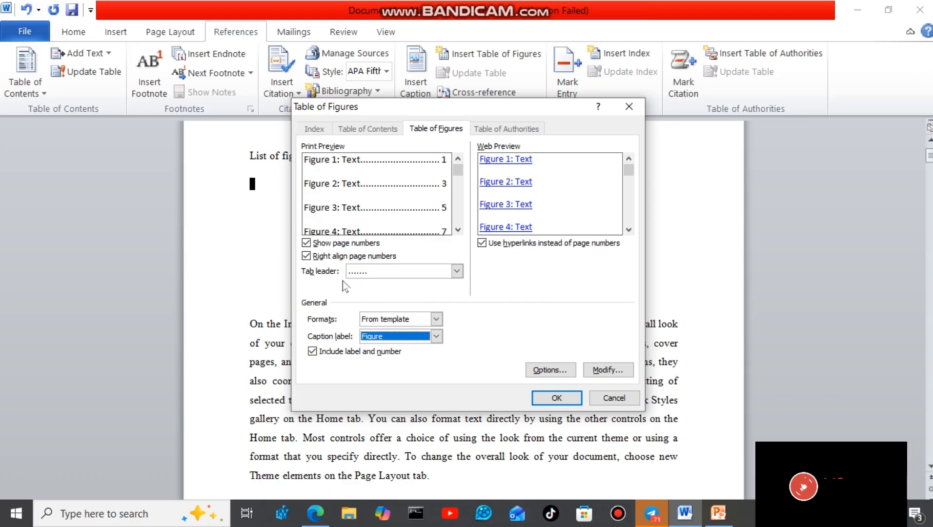
pyautogui.click(456, 271)
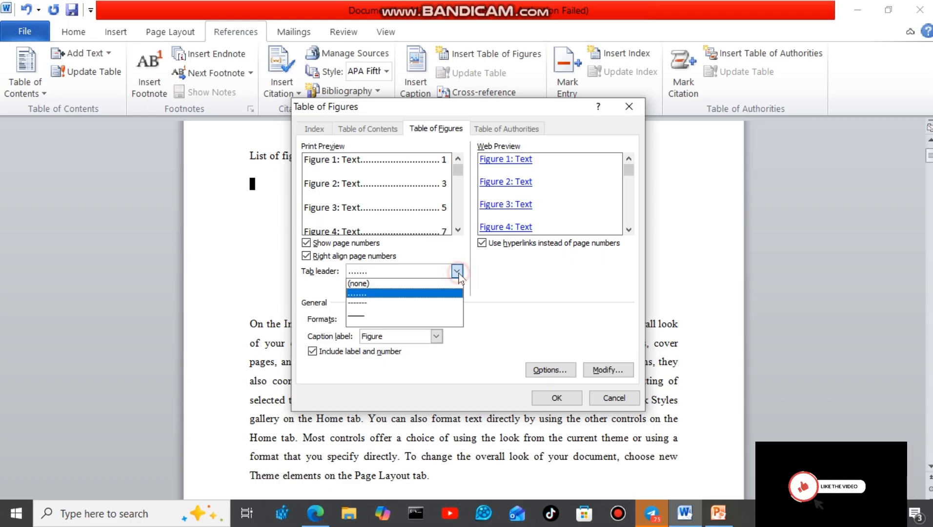
pyautogui.click(361, 294)
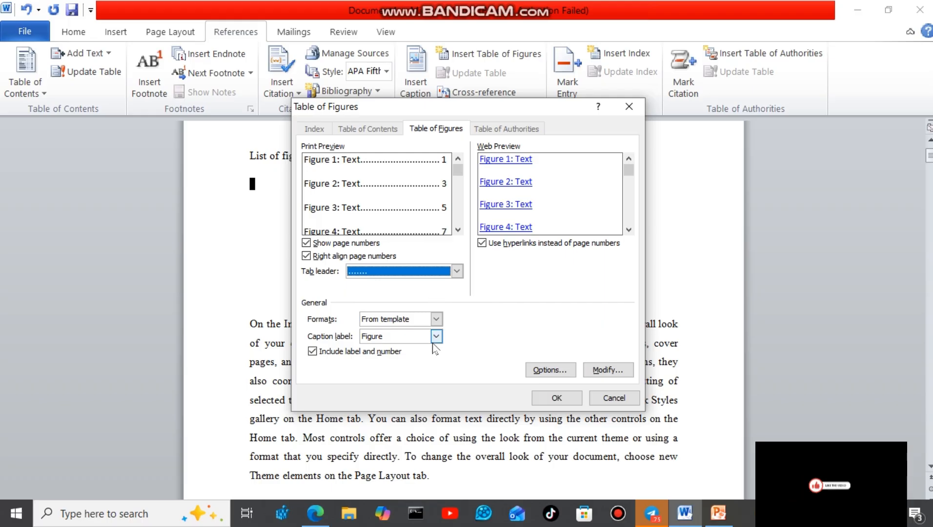
pyautogui.click(556, 398)
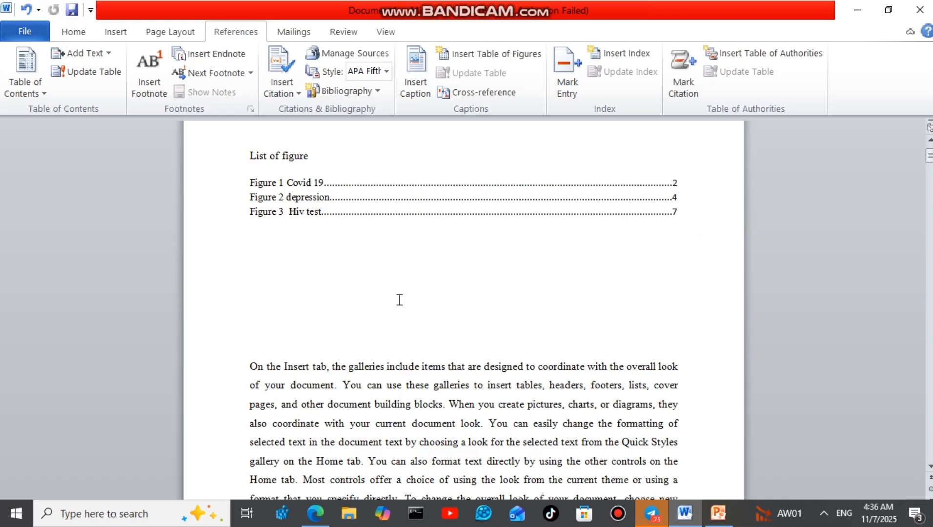
# - Format all entries of the table of figures in Times New Roman, size 12
pyautogui.click(693, 210)
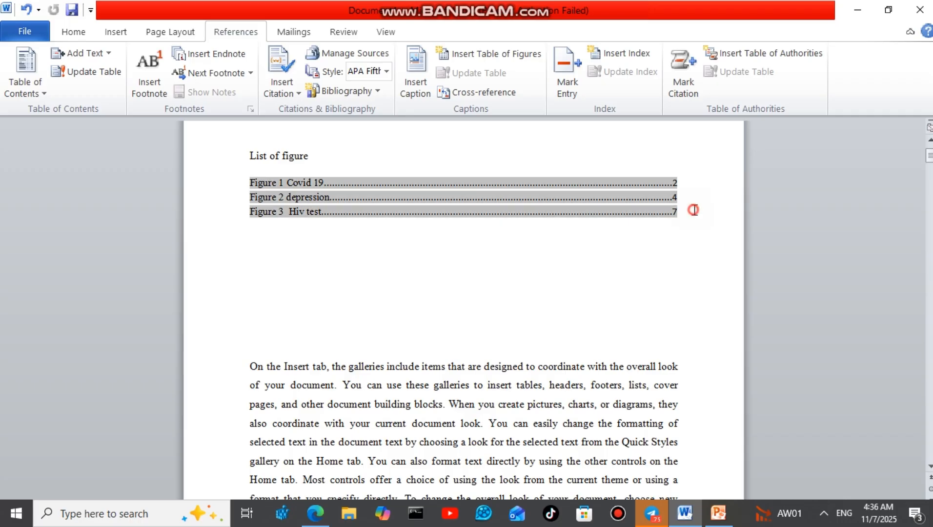
pyautogui.moveTo(694, 210); pyautogui.dragTo(348, 175)
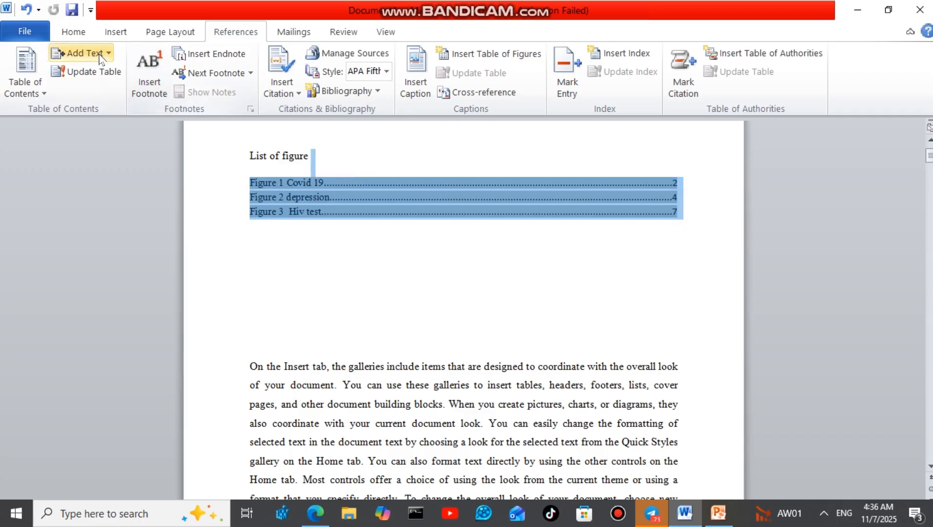
pyautogui.click(73, 32)
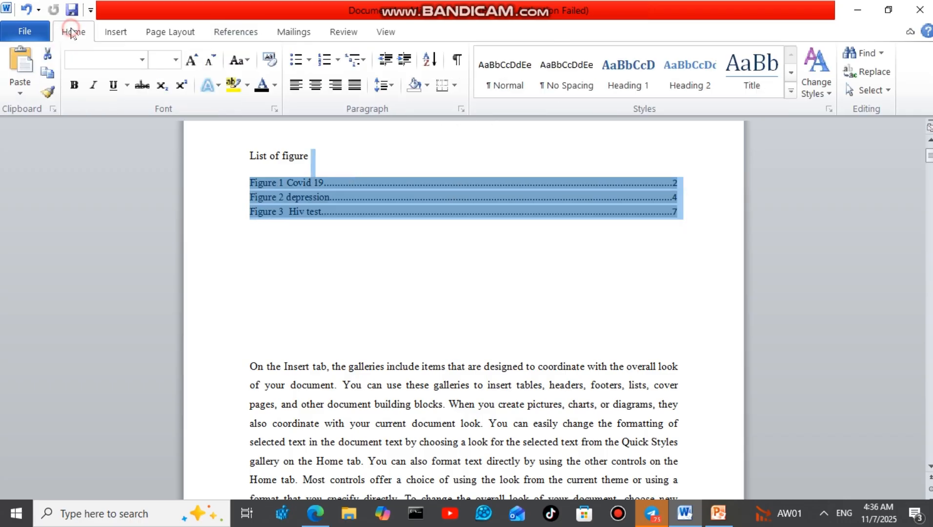
pyautogui.click(142, 61)
pyautogui.click(128, 153)
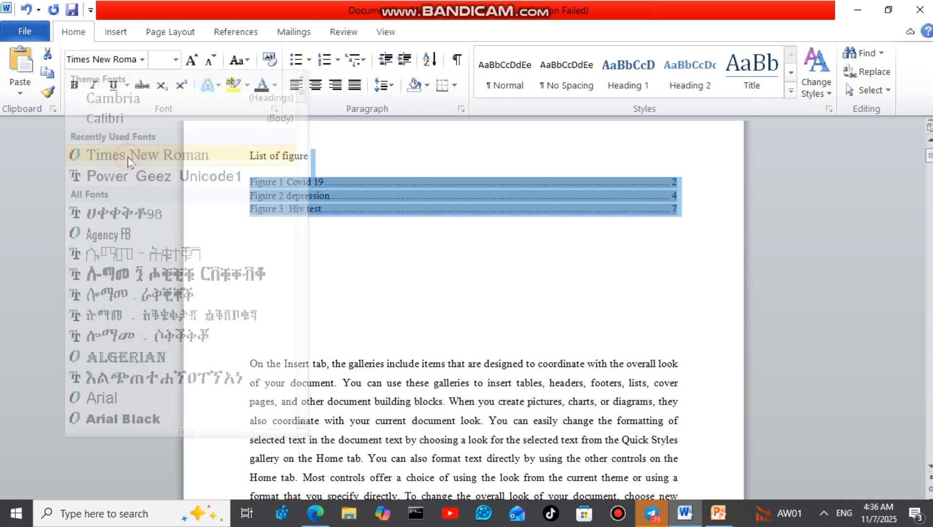
pyautogui.click(175, 60)
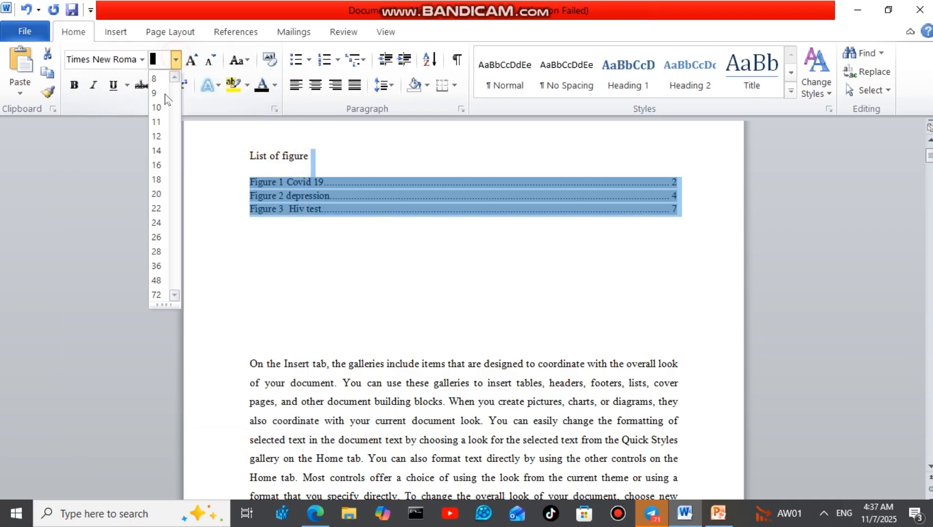
pyautogui.click(158, 137)
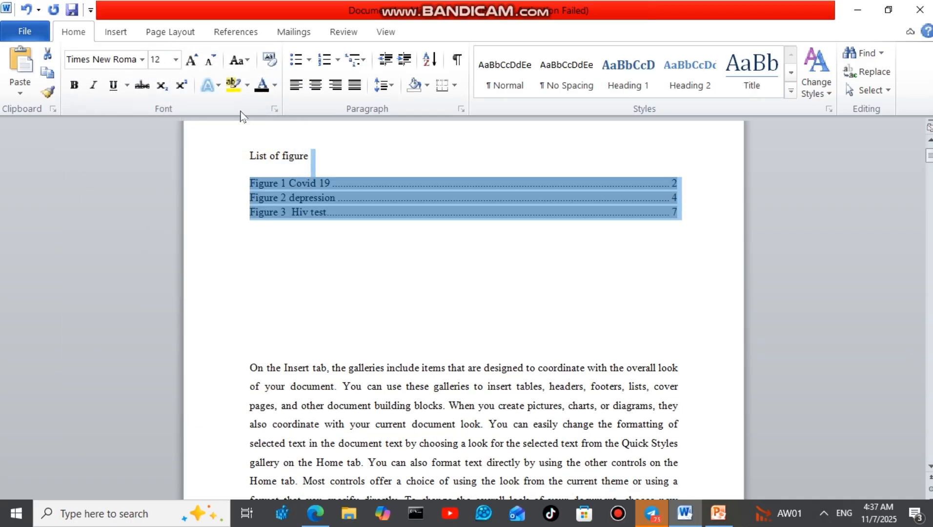
pyautogui.click(326, 299)
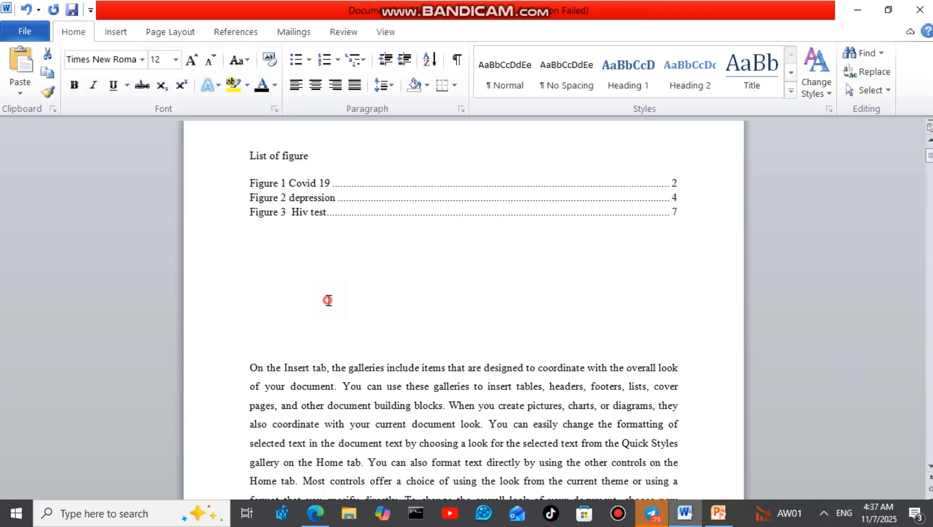
pyautogui.click(331, 277)
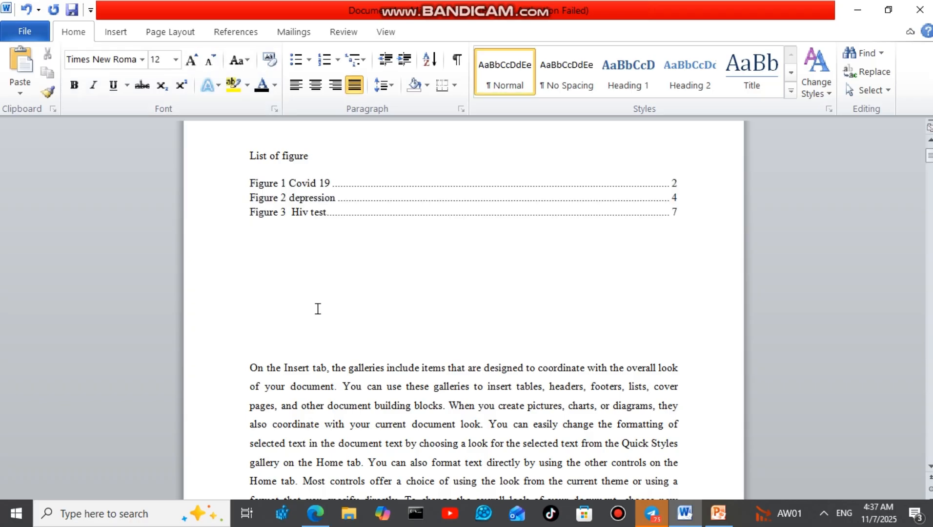